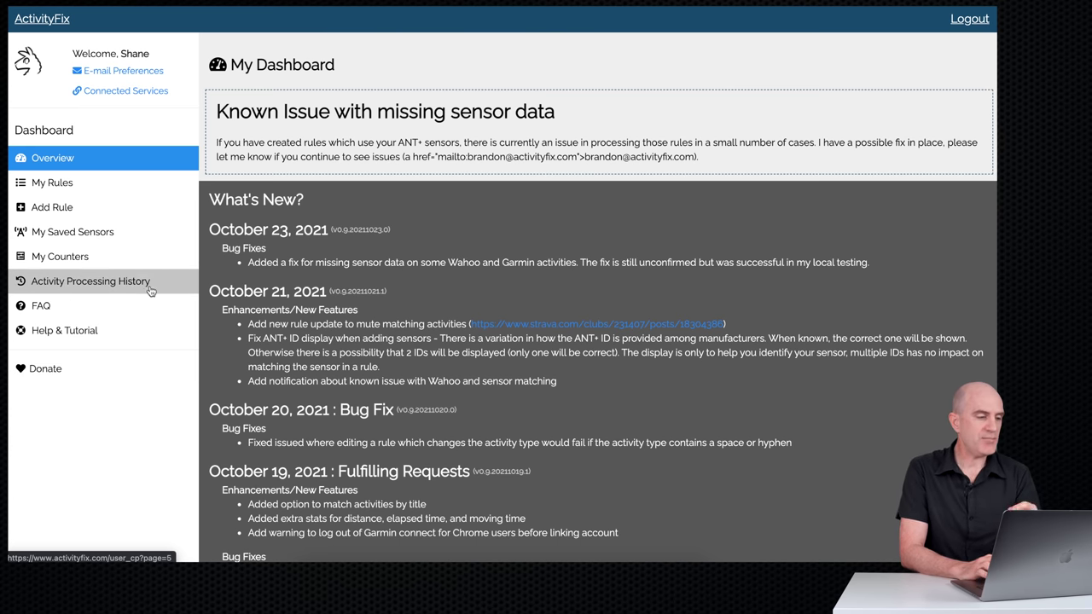
Start a new rule named 'Zwift Ride < 10km' using the earlier-name suggestion
{"action": "left_click", "coordinate": [110, 213]}
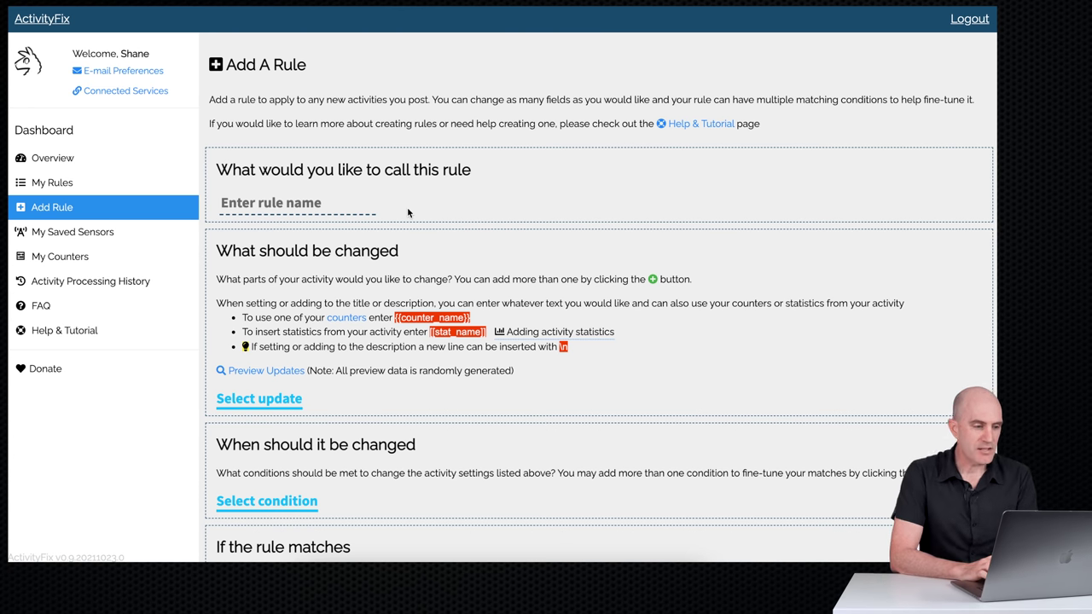
{"action": "left_click", "coordinate": [332, 202]}
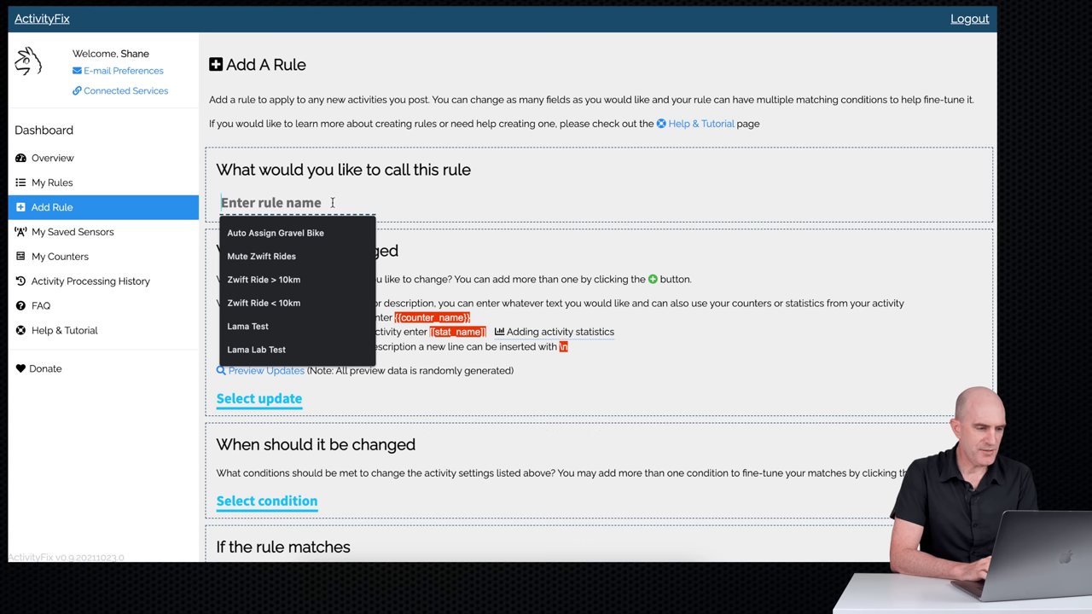
{"action": "key", "text": "Down"}
{"action": "key", "text": "Down"}
{"action": "key", "text": "Down"}
{"action": "key", "text": "Down"}
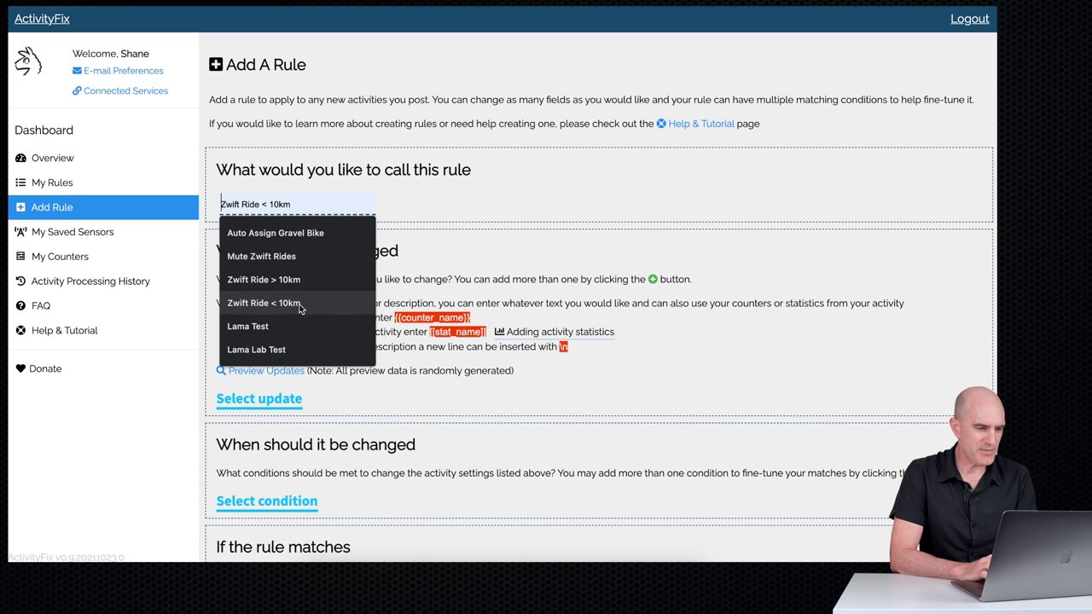
{"action": "key", "text": "Return"}
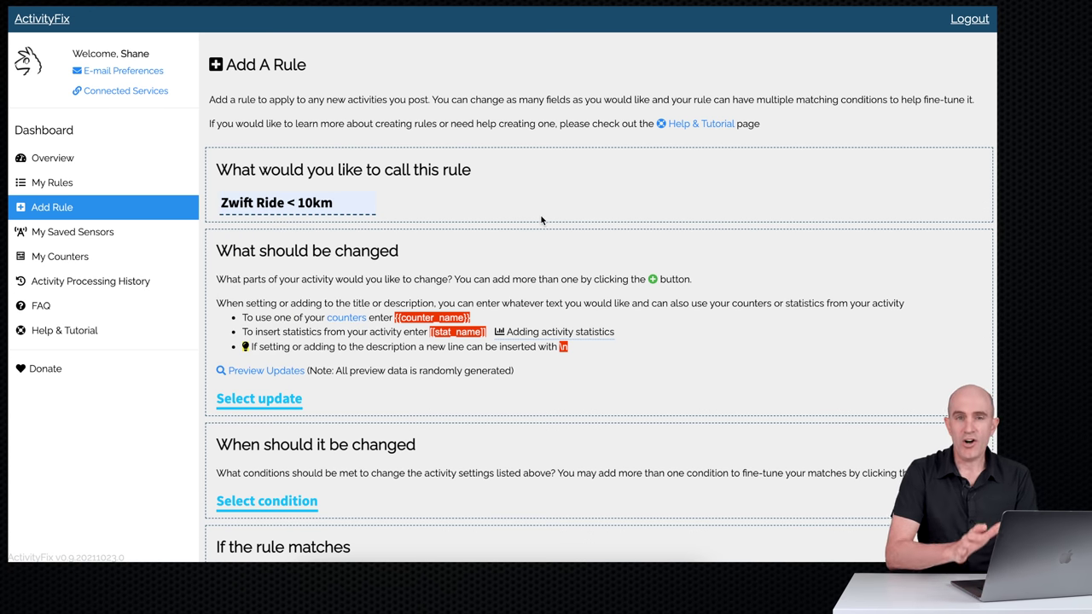
{"action": "scroll", "coordinate": [541, 220], "scroll_direction": "down", "scroll_amount": 1}
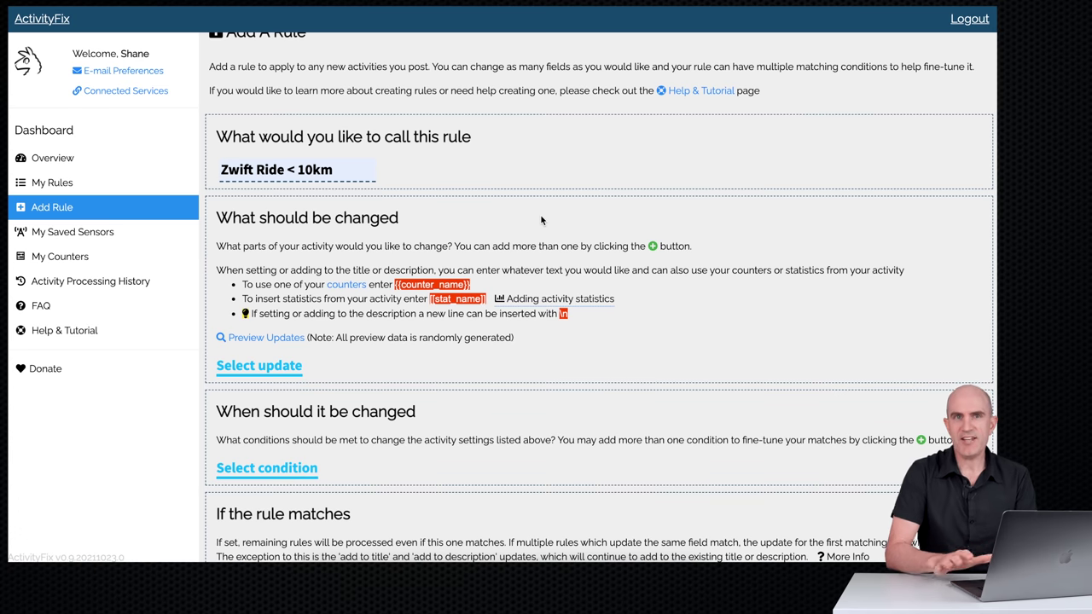
{"action": "scroll", "coordinate": [540, 221], "scroll_direction": "down", "scroll_amount": 1}
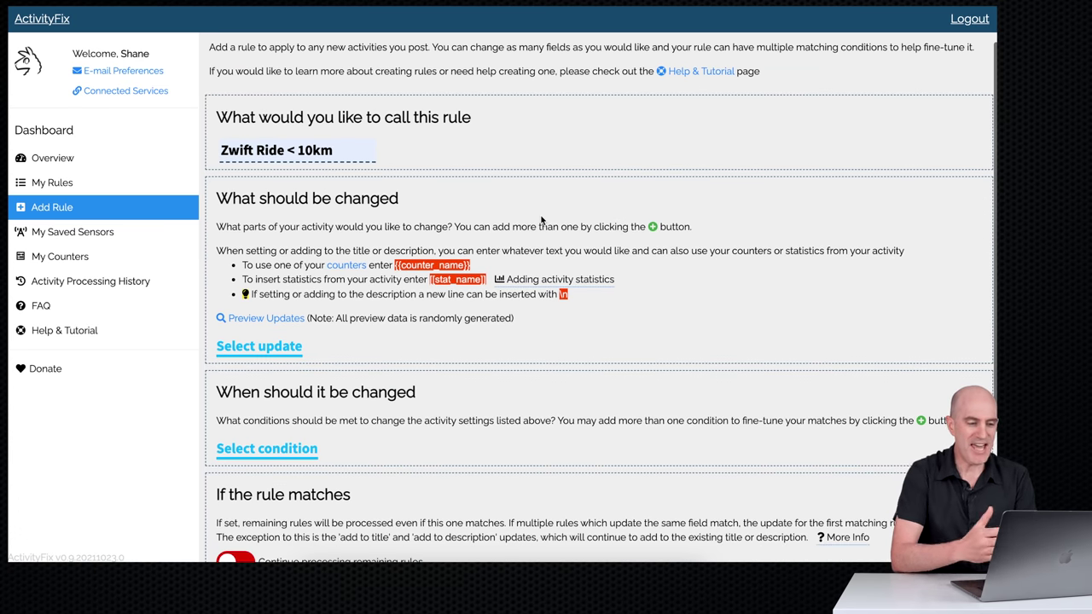
{"action": "scroll", "coordinate": [540, 220], "scroll_direction": "down", "scroll_amount": 1}
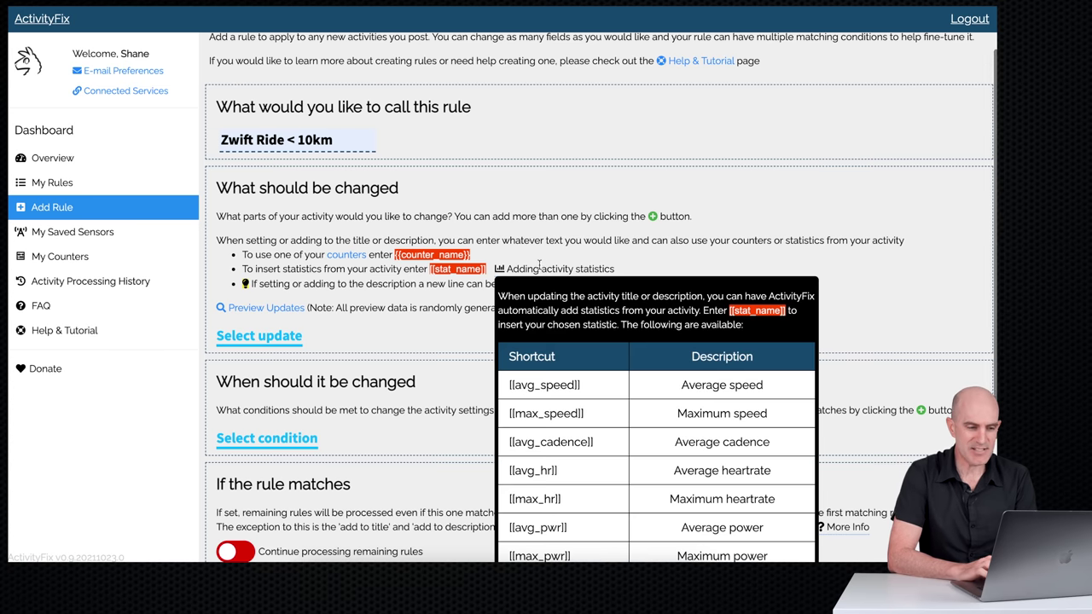
{"action": "mouse_move", "coordinate": [538, 268]}
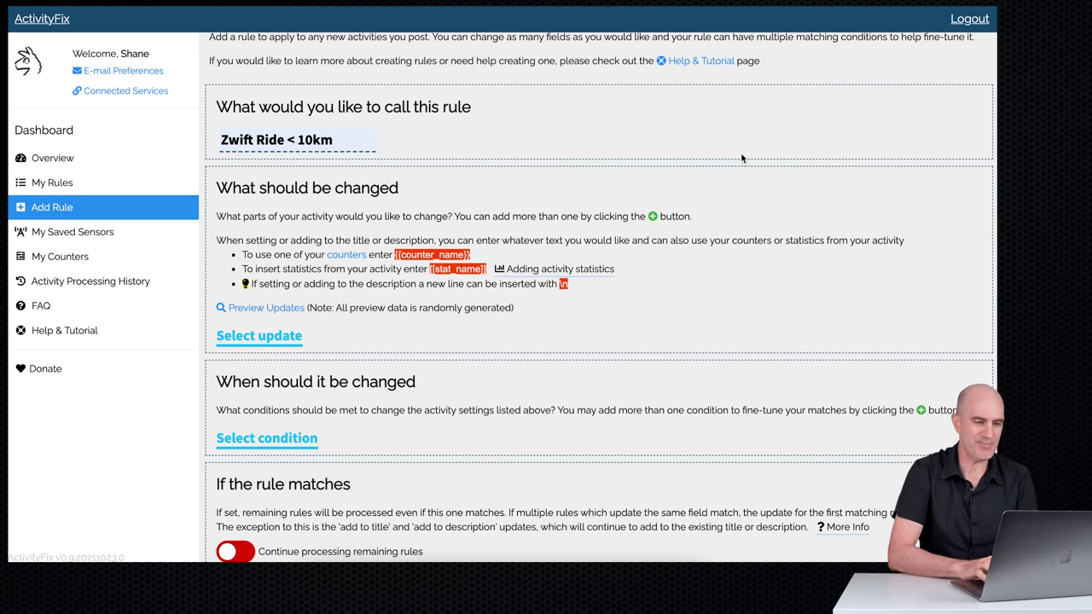
{"action": "scroll", "coordinate": [682, 213], "scroll_direction": "down", "scroll_amount": 2}
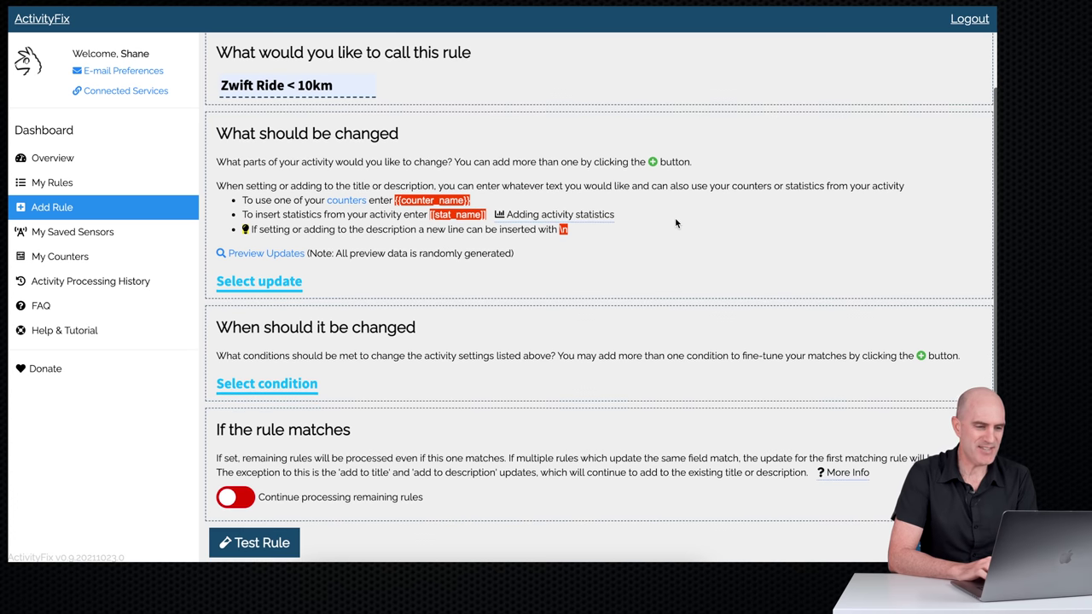
Set the rule updates to Mute activity and add description 'AF Muted (< 10km Zwift Ride)'
{"action": "left_click", "coordinate": [302, 273]}
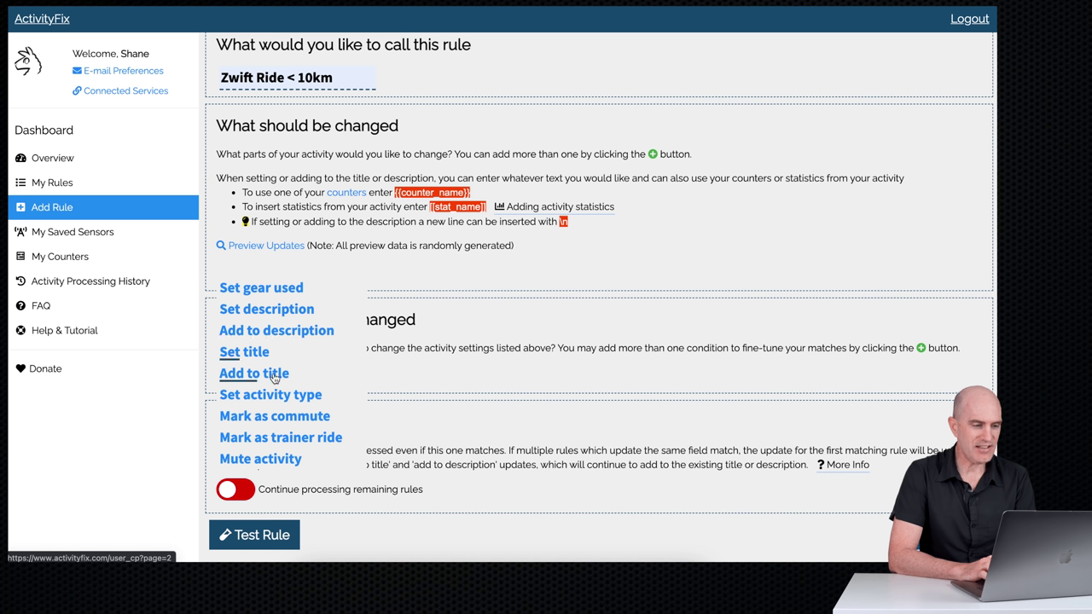
{"action": "left_click", "coordinate": [288, 461]}
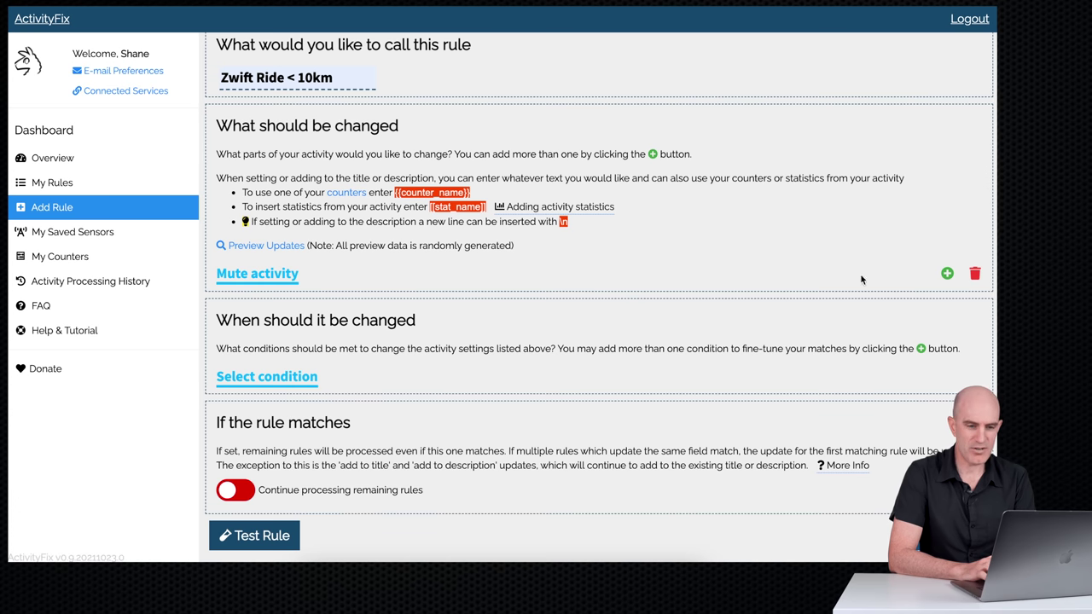
{"action": "left_click", "coordinate": [947, 273]}
{"action": "left_click", "coordinate": [290, 296]}
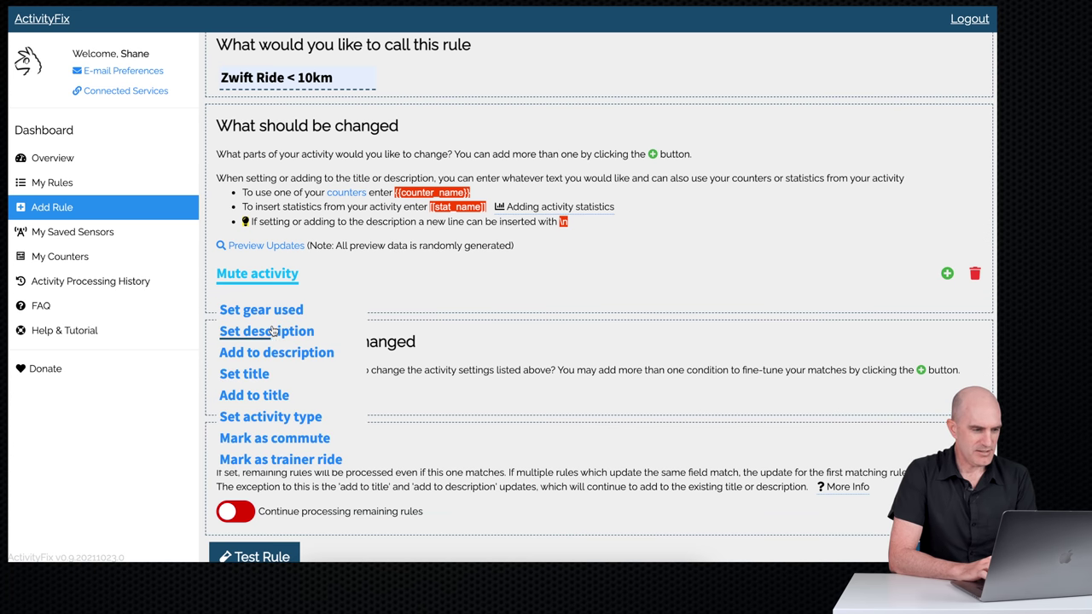
{"action": "left_click", "coordinate": [273, 354]}
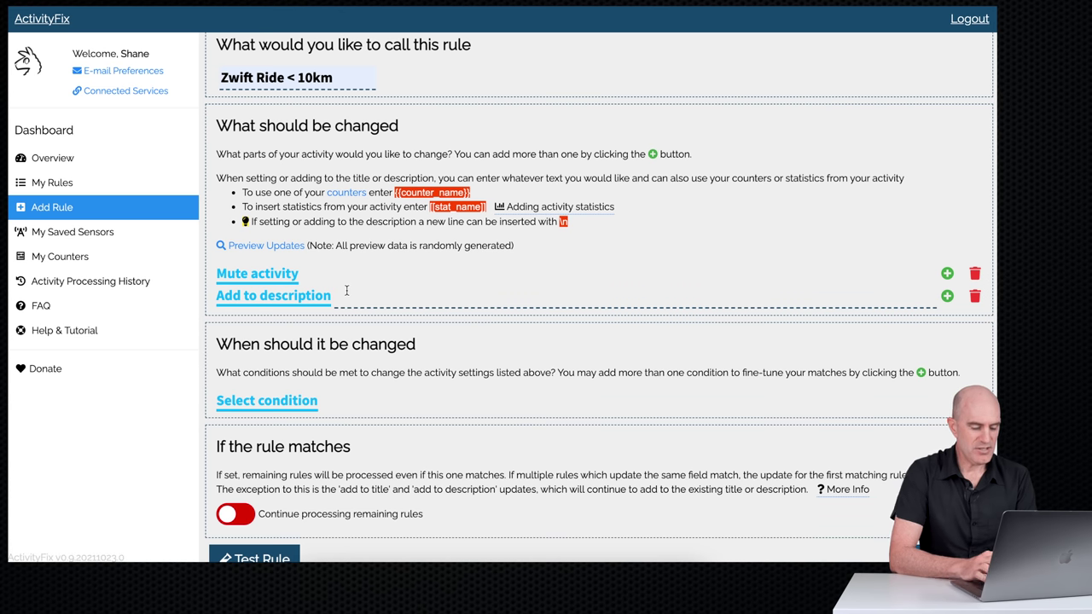
{"action": "type", "text": "AF Mu"}
{"action": "type", "text": "ted"}
{"action": "key", "text": "BackSpace"}
{"action": "key", "text": "BackSpace"}
{"action": "key", "text": "BackSpace"}
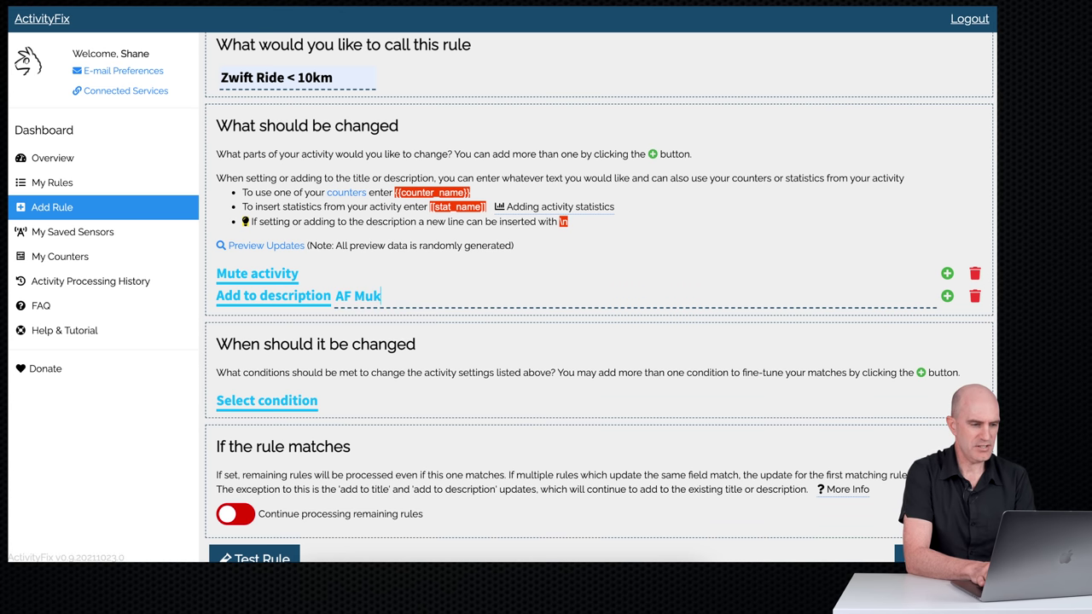
{"action": "type", "text": "ted ("}
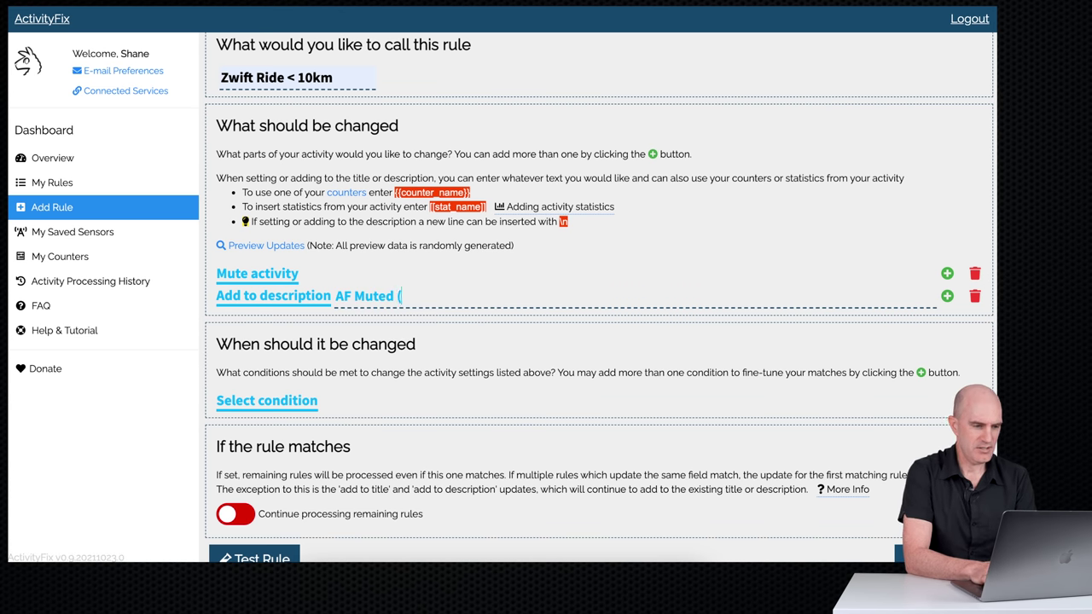
{"action": "type", "text": "< 10km"}
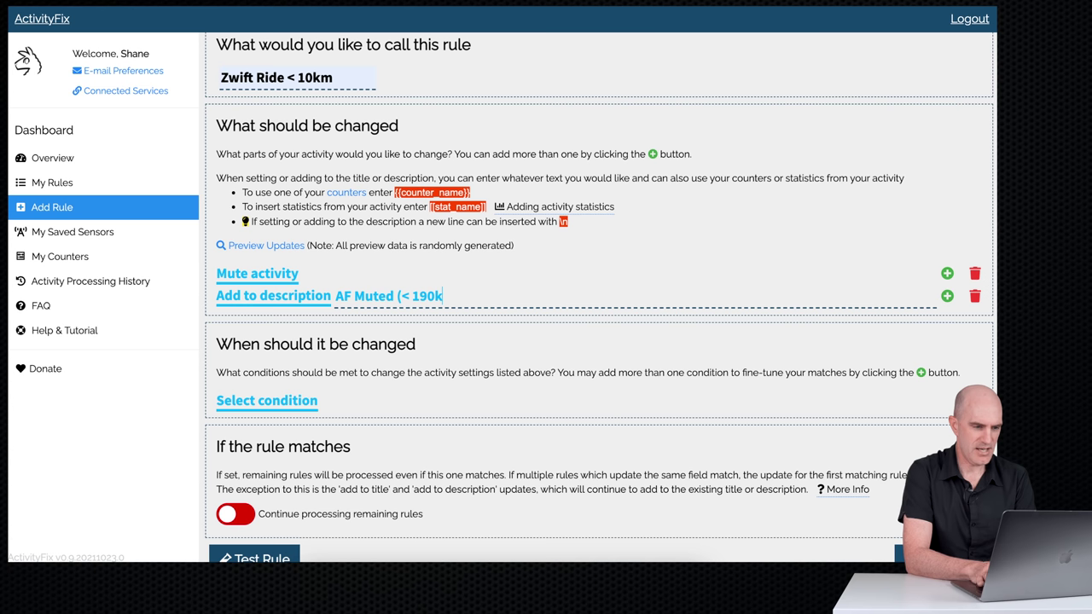
{"action": "key", "text": "BackSpace"}
{"action": "key", "text": "BackSpace"}
{"action": "key", "text": "BackSpace"}
{"action": "type", "text": "0km Zwift"}
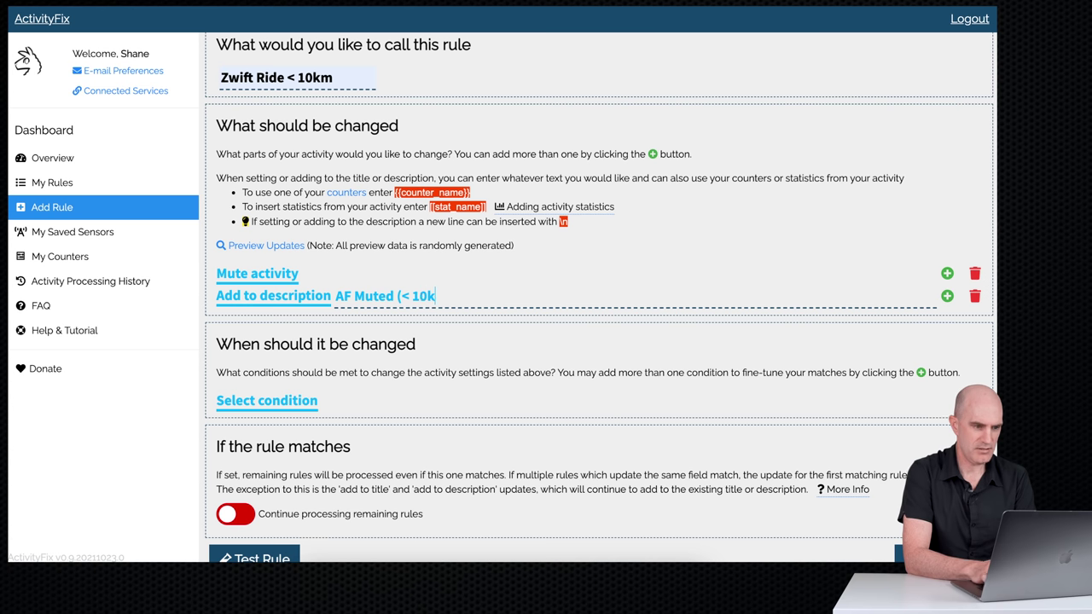
{"action": "type", "text": " Ride)"}
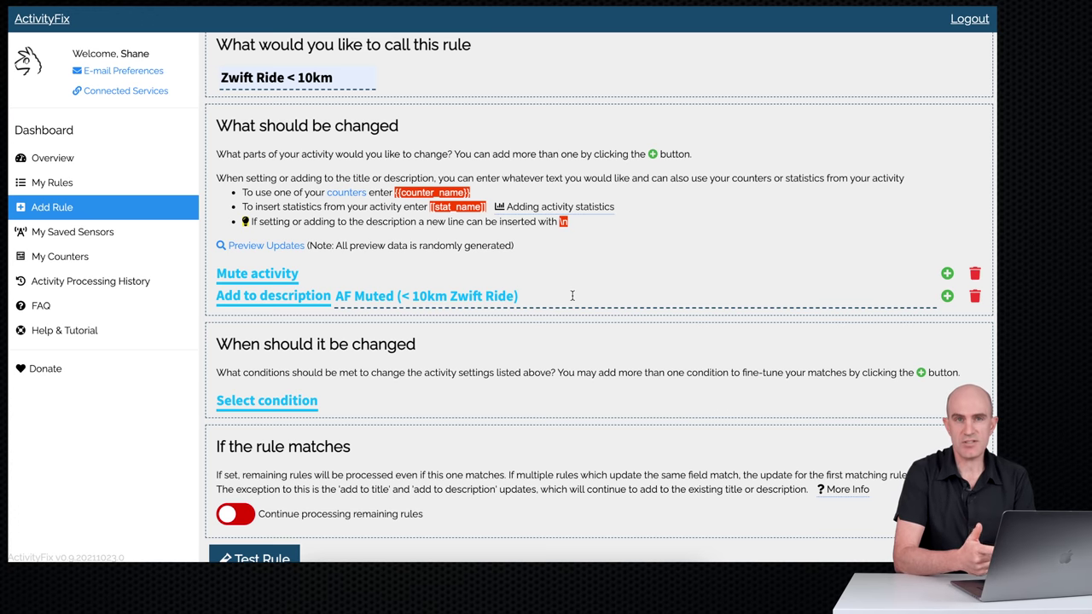
{"action": "scroll", "coordinate": [478, 411], "scroll_direction": "up", "scroll_amount": 2}
Add a condition that Distance is less than 10
{"action": "scroll", "coordinate": [477, 411], "scroll_direction": "down", "scroll_amount": 3}
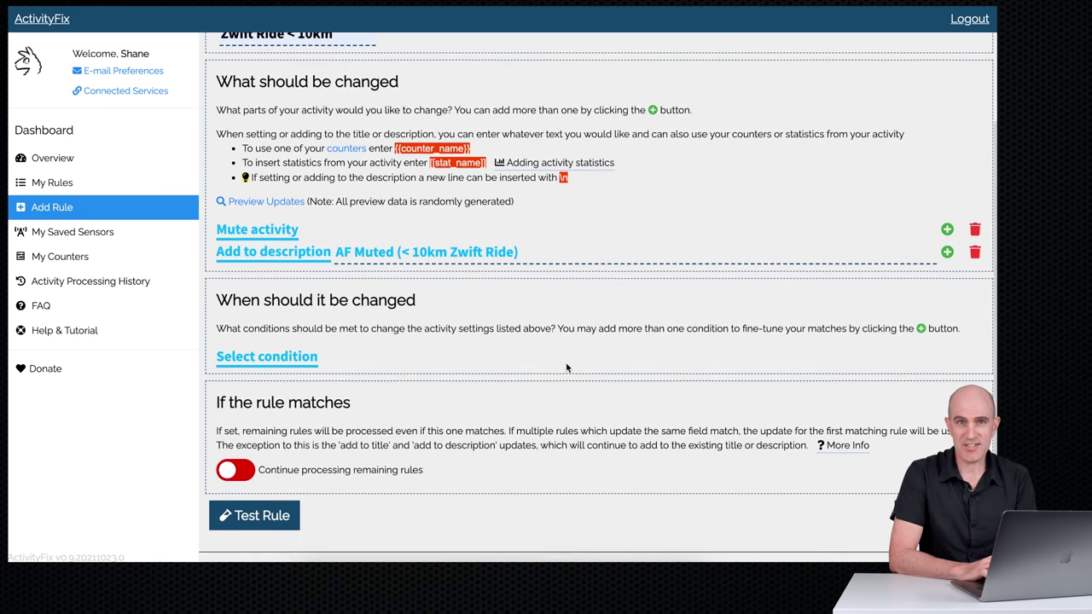
{"action": "scroll", "coordinate": [565, 368], "scroll_direction": "down", "scroll_amount": 1}
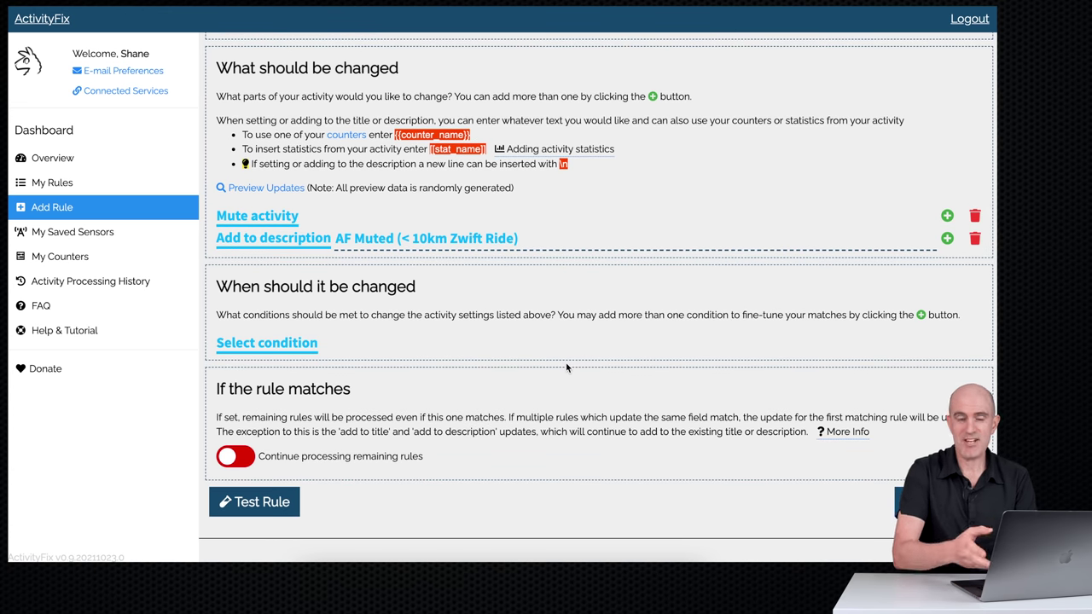
{"action": "scroll", "coordinate": [565, 368], "scroll_direction": "down", "scroll_amount": 1}
{"action": "scroll", "coordinate": [570, 350], "scroll_direction": "down", "scroll_amount": 1}
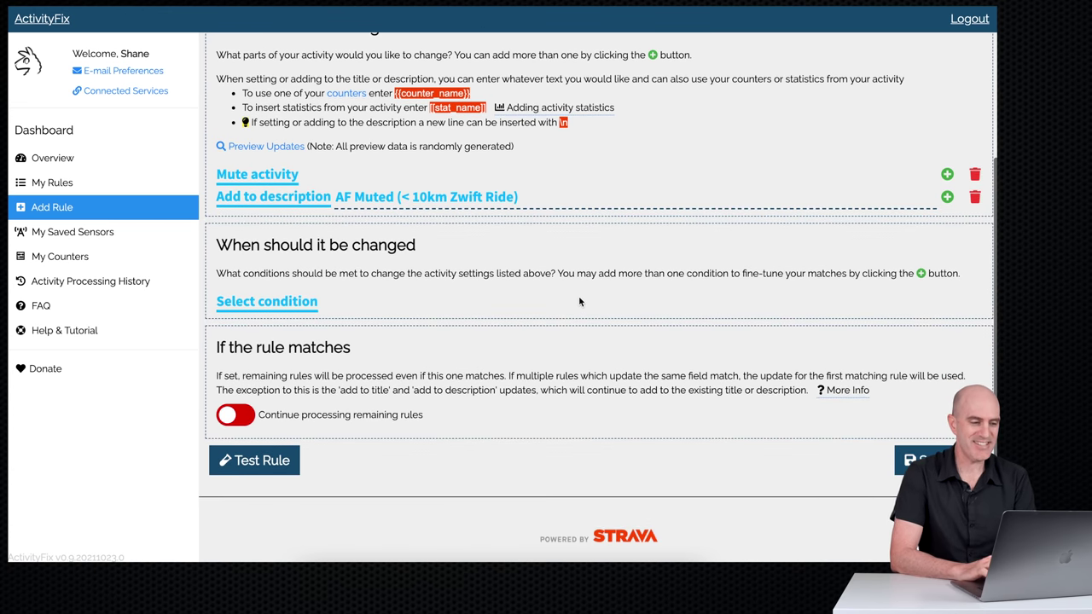
{"action": "scroll", "coordinate": [567, 286], "scroll_direction": "down", "scroll_amount": 1}
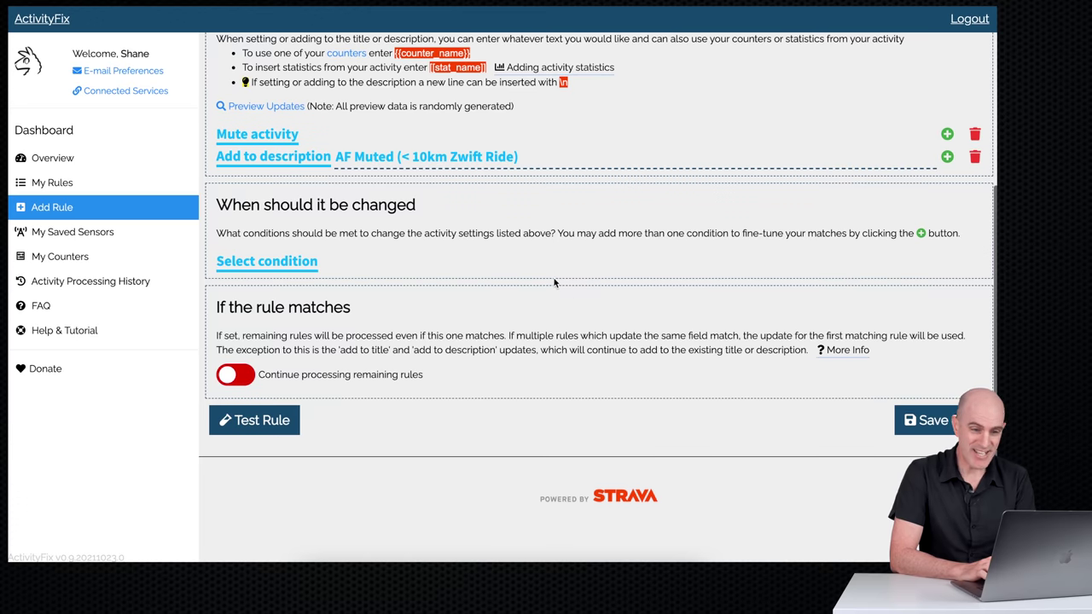
{"action": "left_click", "coordinate": [306, 266]}
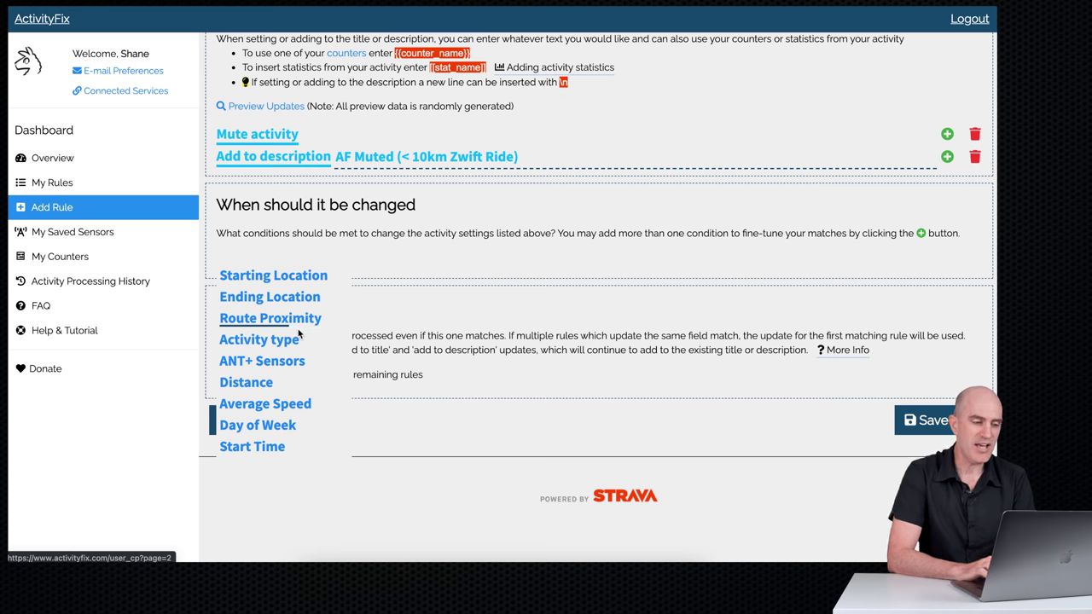
{"action": "scroll", "coordinate": [298, 333], "scroll_direction": "down", "scroll_amount": 1}
{"action": "scroll", "coordinate": [303, 335], "scroll_direction": "down", "scroll_amount": 1}
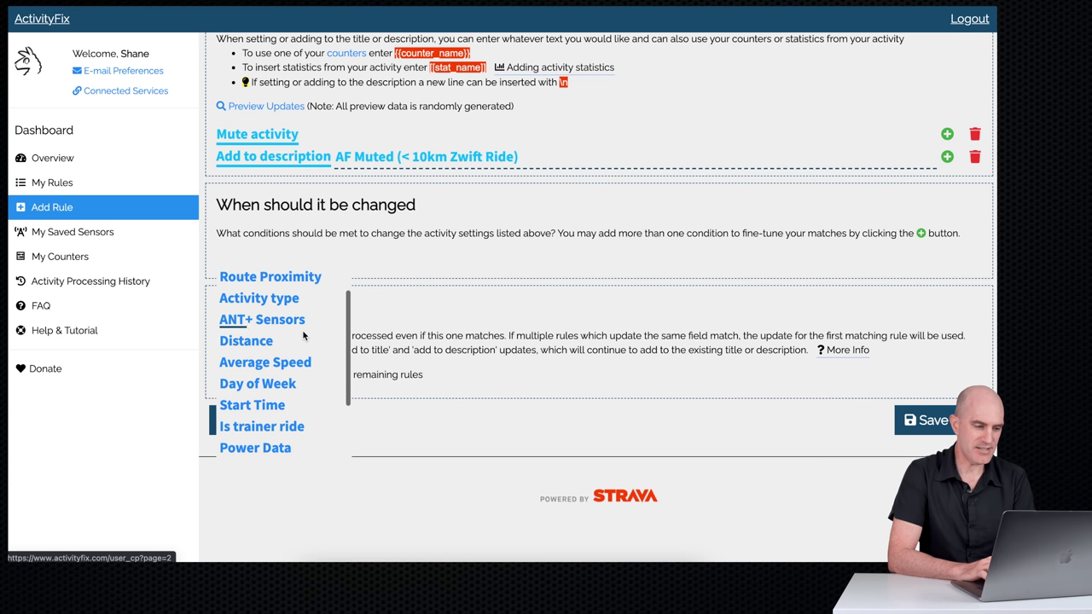
{"action": "scroll", "coordinate": [302, 335], "scroll_direction": "down", "scroll_amount": 1}
{"action": "scroll", "coordinate": [317, 332], "scroll_direction": "down", "scroll_amount": 2}
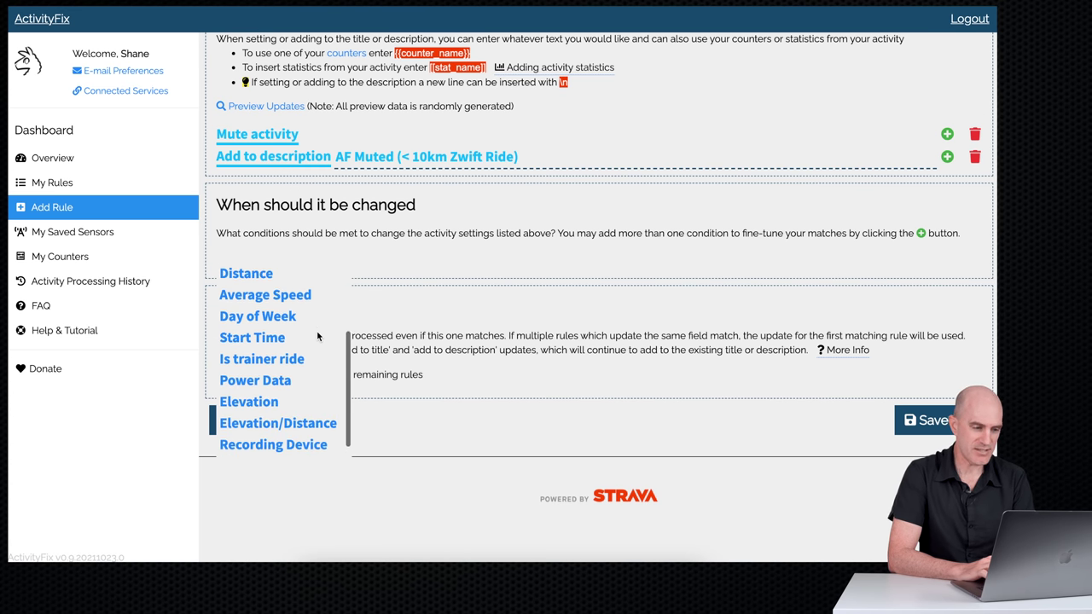
{"action": "scroll", "coordinate": [317, 335], "scroll_direction": "down", "scroll_amount": 1}
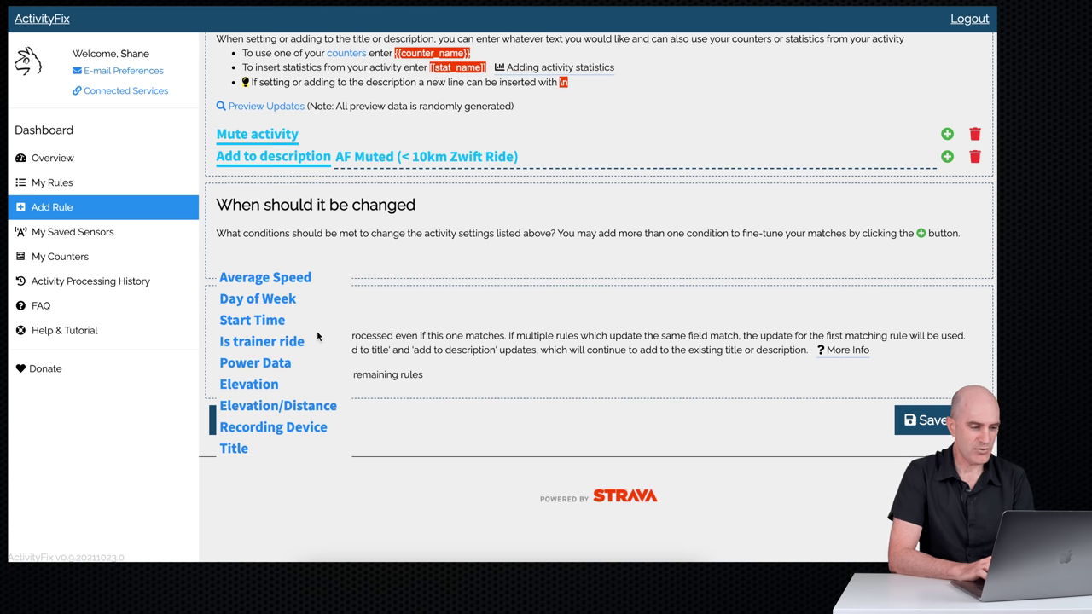
{"action": "scroll", "coordinate": [317, 335], "scroll_direction": "up", "scroll_amount": 3}
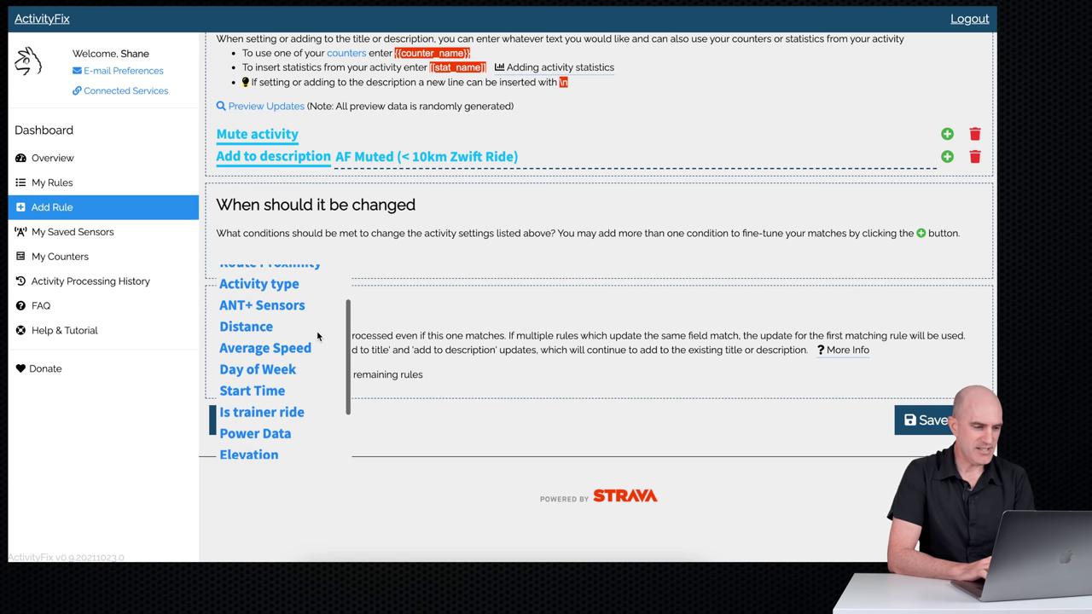
{"action": "left_click", "coordinate": [264, 331]}
{"action": "left_click", "coordinate": [335, 263]}
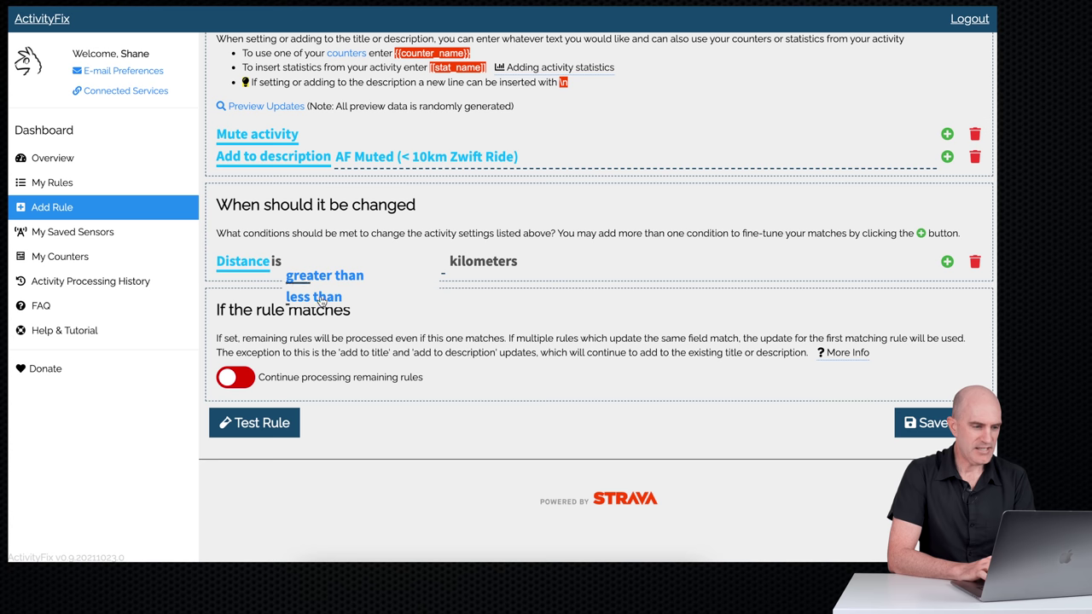
{"action": "left_click", "coordinate": [320, 303]}
{"action": "type", "text": "10"}
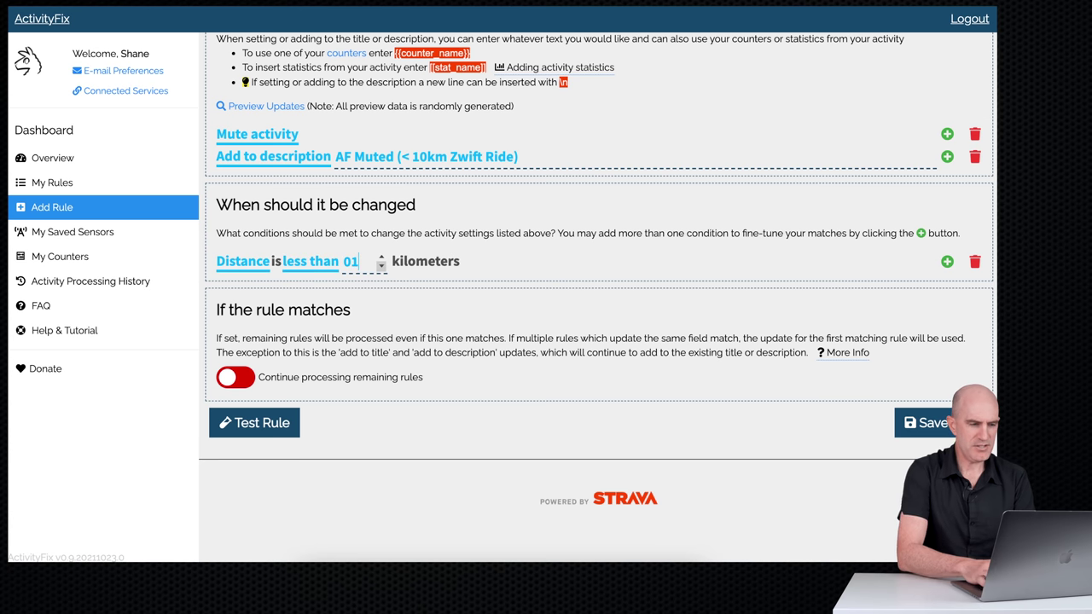
Add a second condition that Recording Device contains 'Zwift'
{"action": "left_click", "coordinate": [944, 268]}
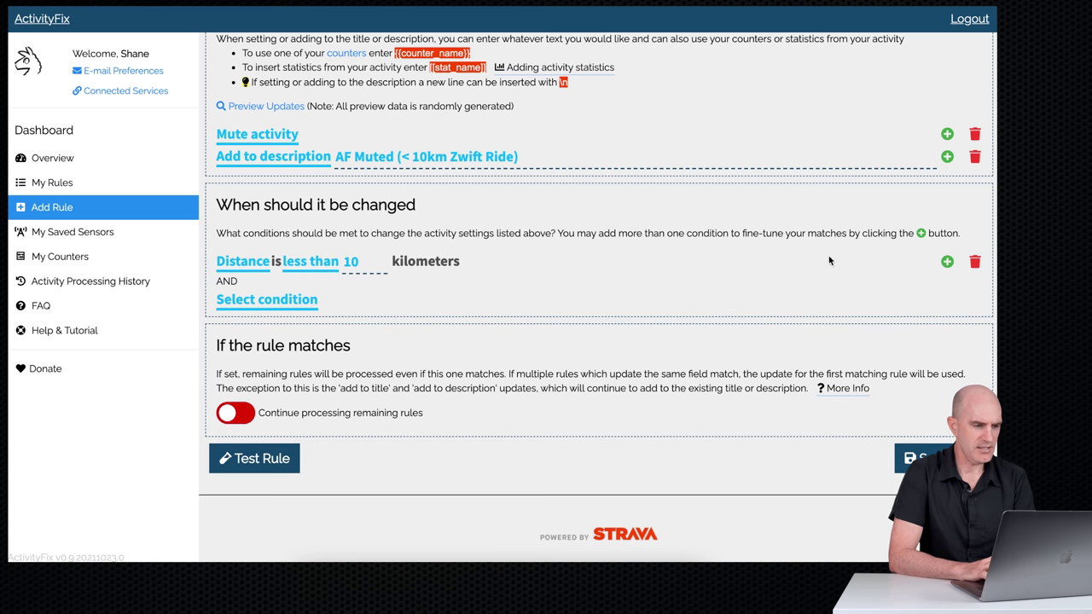
{"action": "left_click", "coordinate": [244, 296]}
{"action": "scroll", "coordinate": [289, 350], "scroll_direction": "down", "scroll_amount": 5}
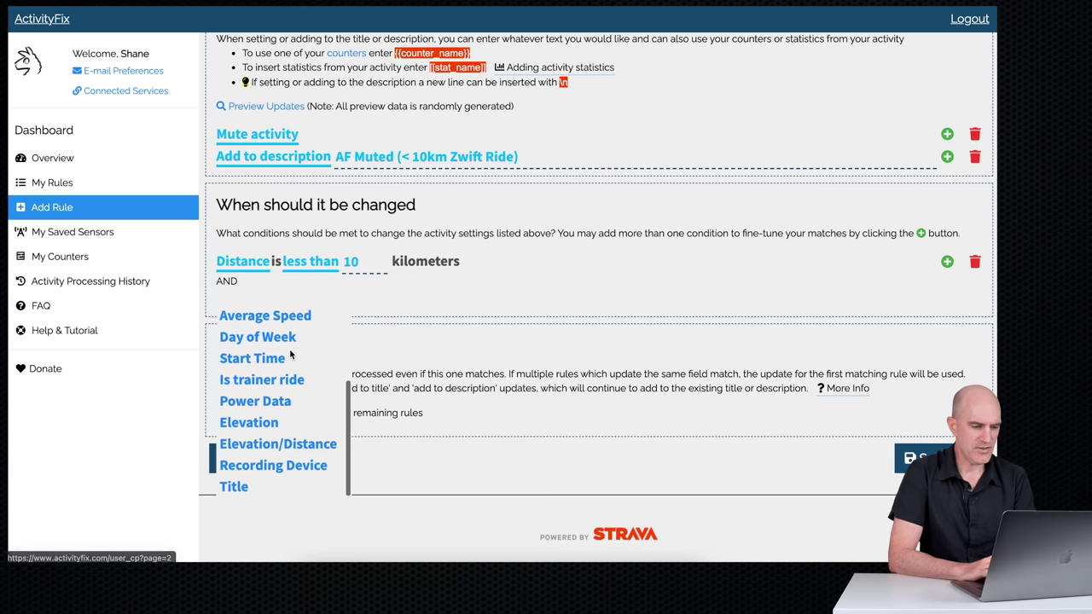
{"action": "left_click", "coordinate": [273, 455]}
{"action": "left_click", "coordinate": [401, 289]}
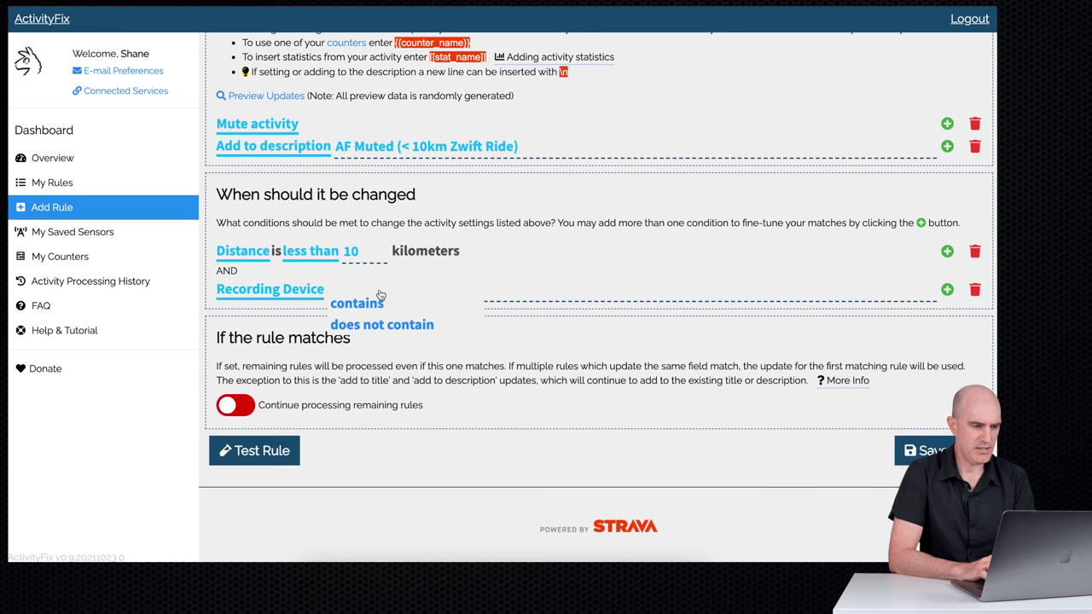
{"action": "left_click", "coordinate": [362, 302]}
{"action": "left_click", "coordinate": [404, 293]}
{"action": "type", "text": "Zwift"}
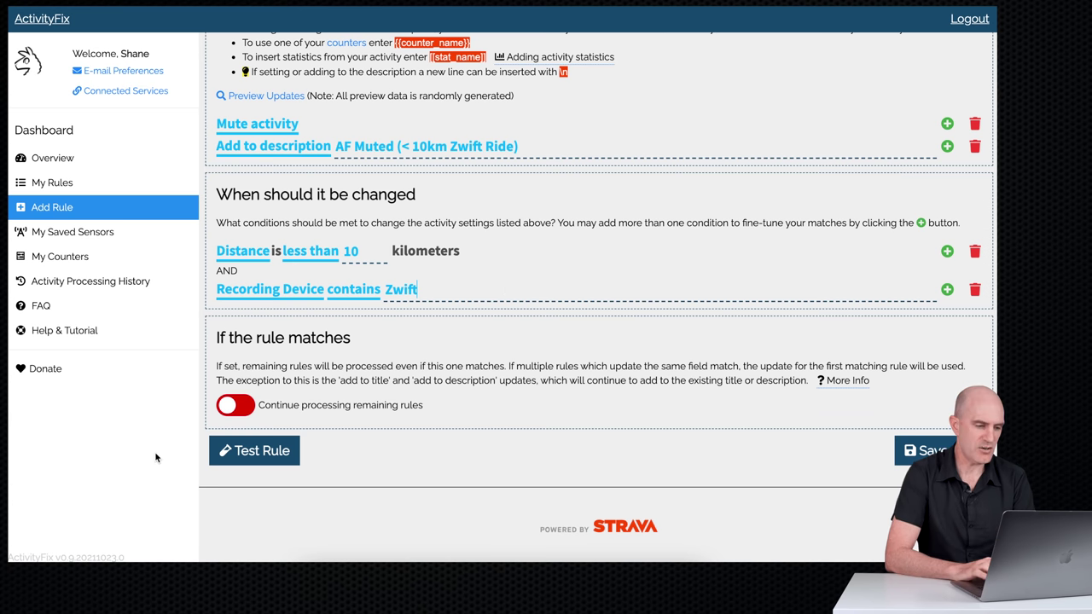
Enable 'Continue processing remaining rules' and test the rule against a past Zwift activity URL
{"action": "left_click", "coordinate": [243, 404]}
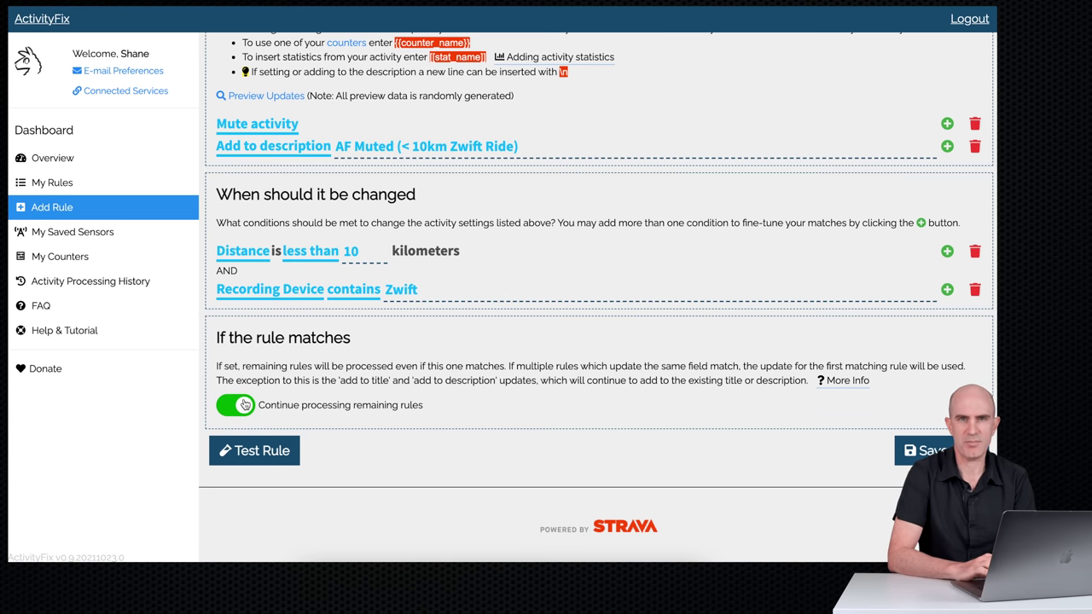
{"action": "left_click", "coordinate": [232, 464]}
{"action": "left_click", "coordinate": [432, 214]}
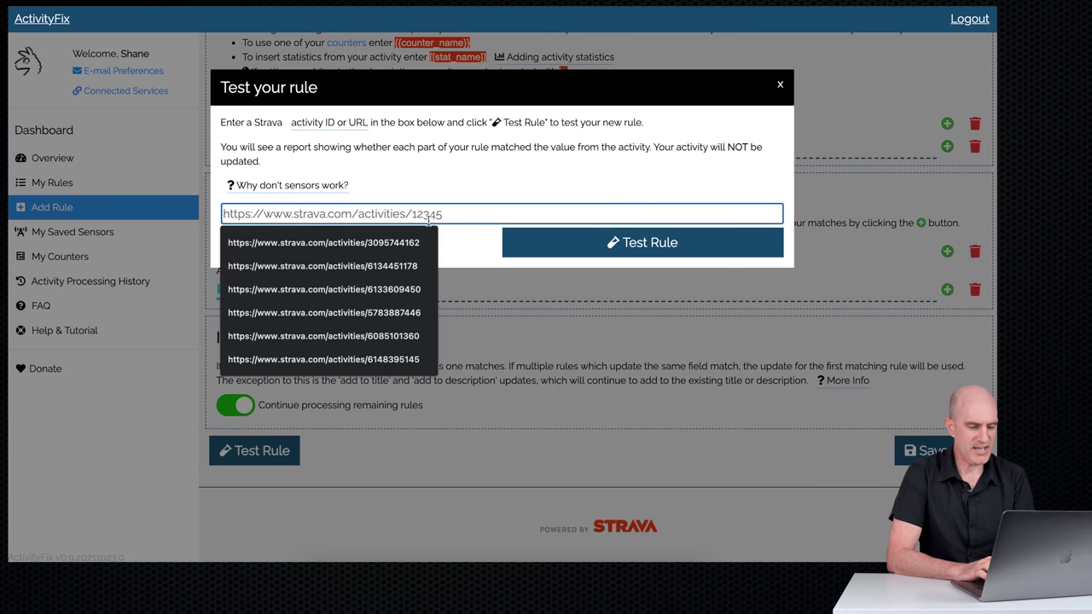
{"action": "left_click", "coordinate": [433, 241]}
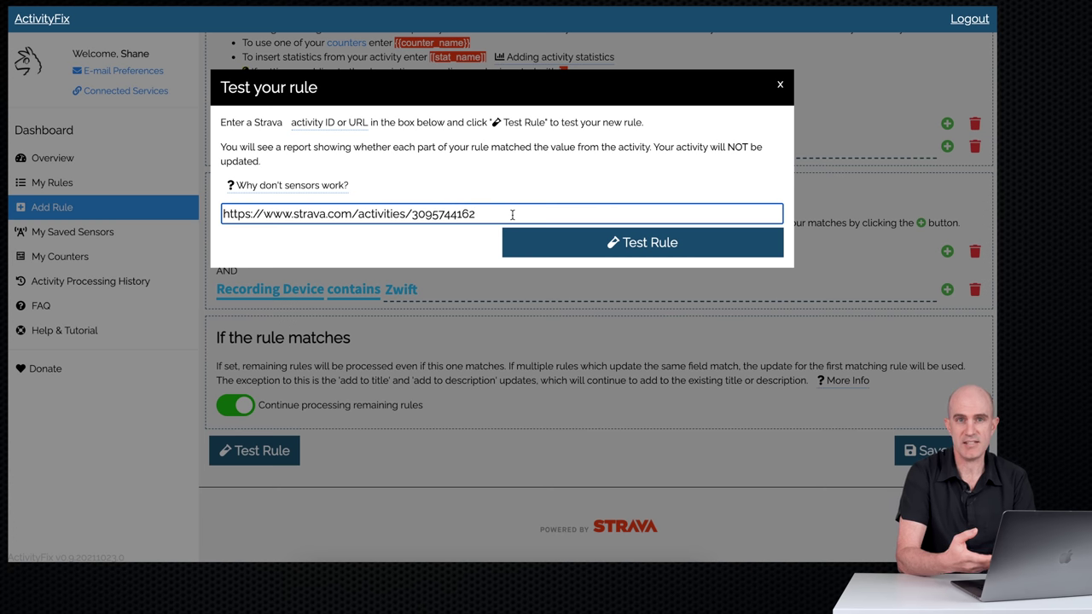
{"action": "left_click", "coordinate": [620, 243]}
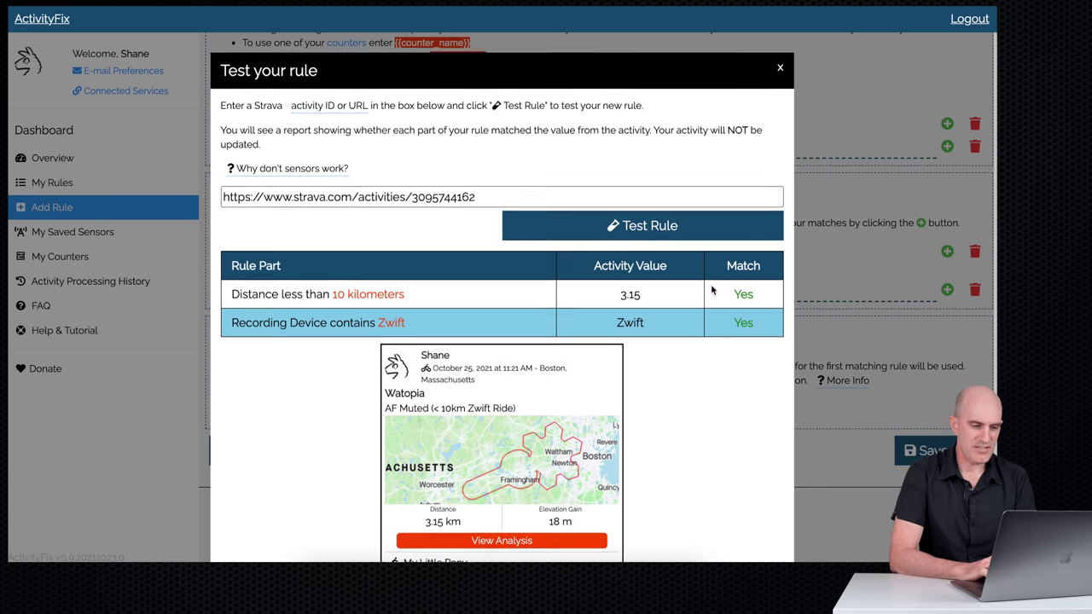
{"action": "scroll", "coordinate": [692, 348], "scroll_direction": "down", "scroll_amount": 1}
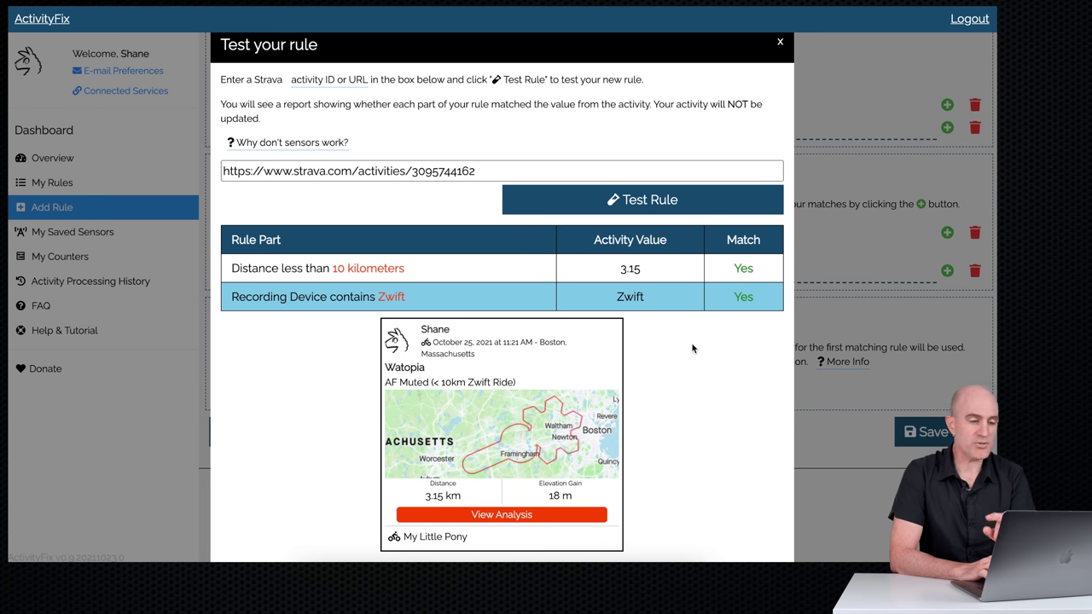
{"action": "scroll", "coordinate": [638, 334], "scroll_direction": "up", "scroll_amount": 1}
{"action": "mouse_move", "coordinate": [320, 177]}
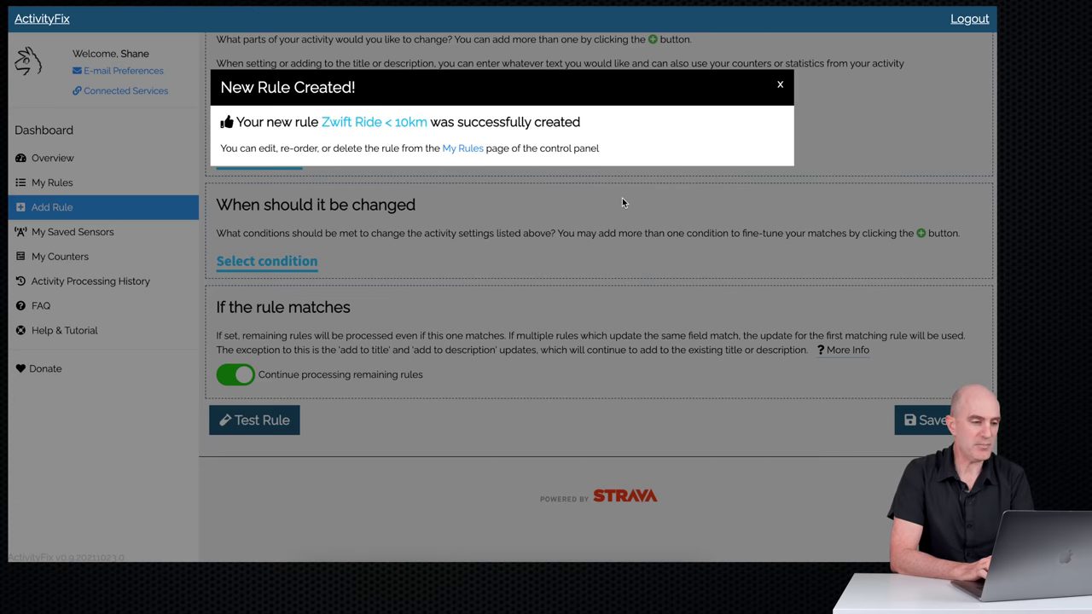
Go to My Rules from the 'New Rule Created!' dialog
{"action": "left_click", "coordinate": [461, 150]}
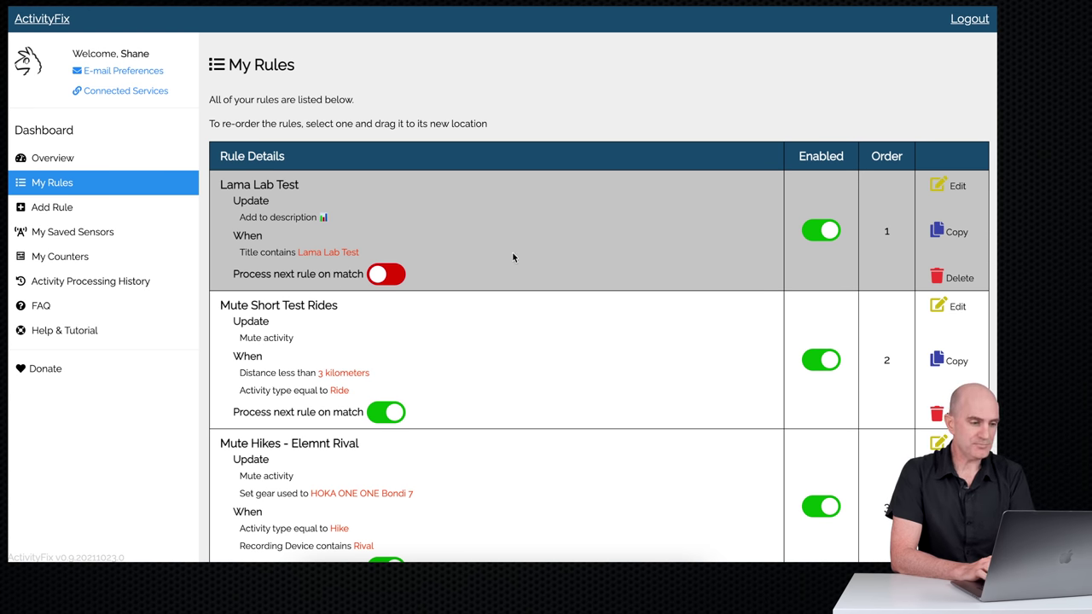
Scroll down through the My Rules list to review the existing rules
{"action": "scroll", "coordinate": [545, 328], "scroll_direction": "down", "scroll_amount": 1}
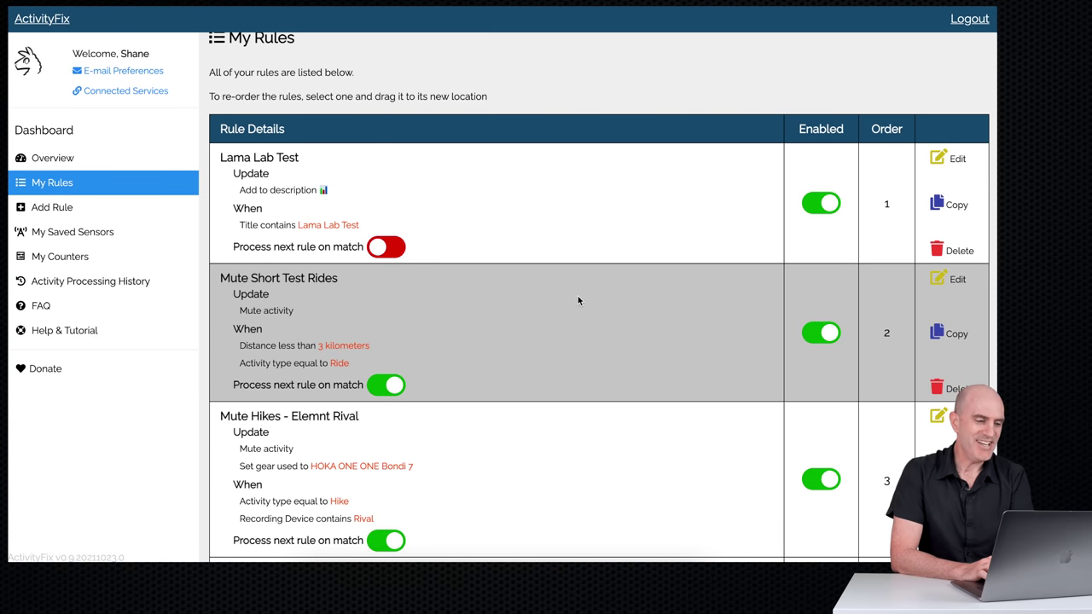
{"action": "scroll", "coordinate": [577, 296], "scroll_direction": "down", "scroll_amount": 1}
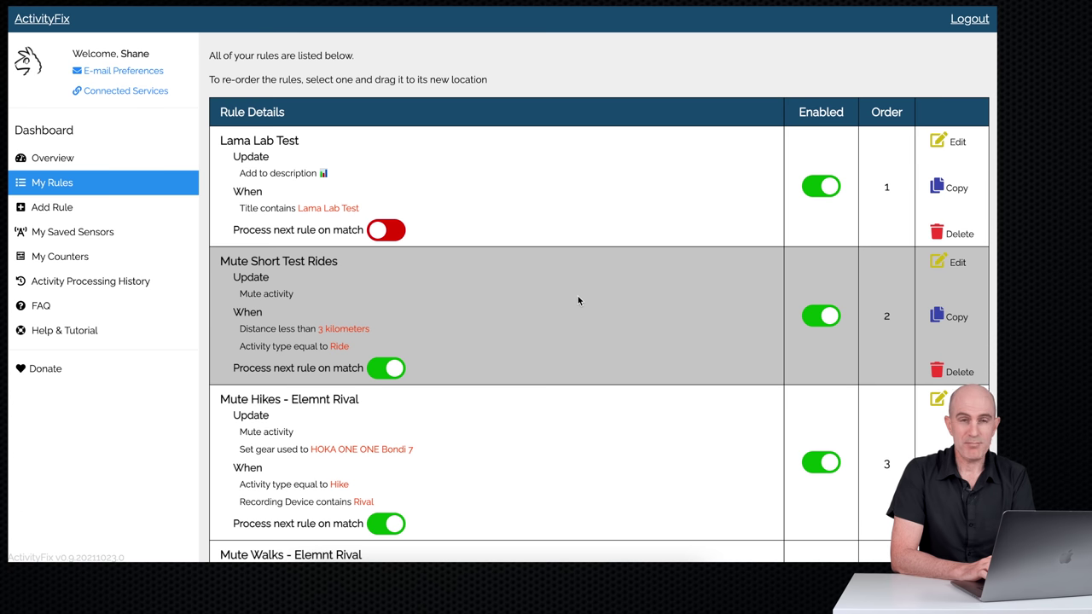
{"action": "scroll", "coordinate": [578, 300], "scroll_direction": "down", "scroll_amount": 5}
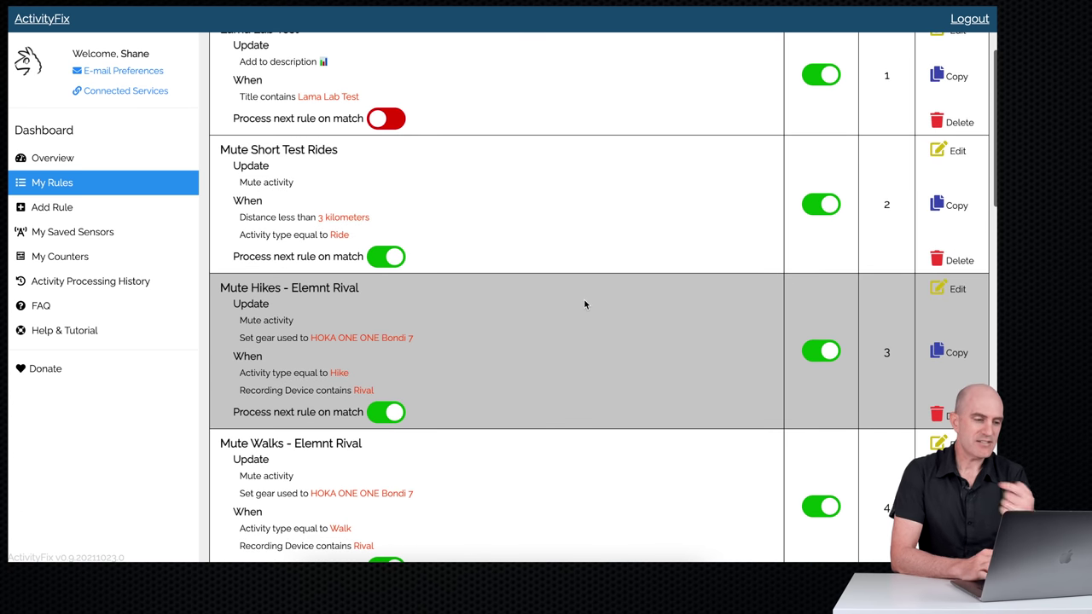
{"action": "scroll", "coordinate": [584, 305], "scroll_direction": "down", "scroll_amount": 3}
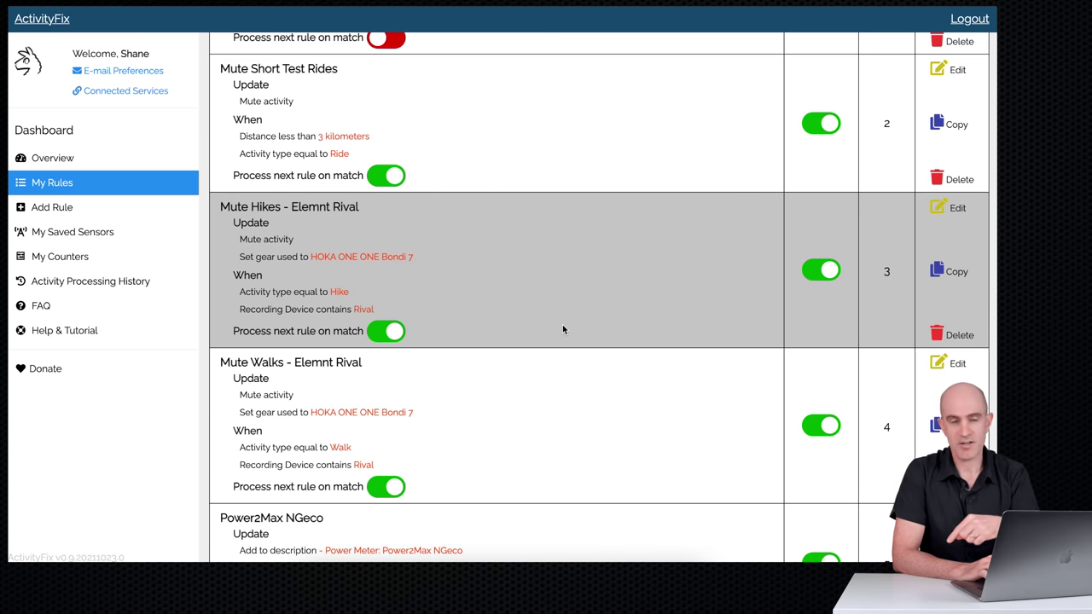
{"action": "scroll", "coordinate": [562, 327], "scroll_direction": "down", "scroll_amount": 3}
{"action": "scroll", "coordinate": [562, 324], "scroll_direction": "down", "scroll_amount": 10}
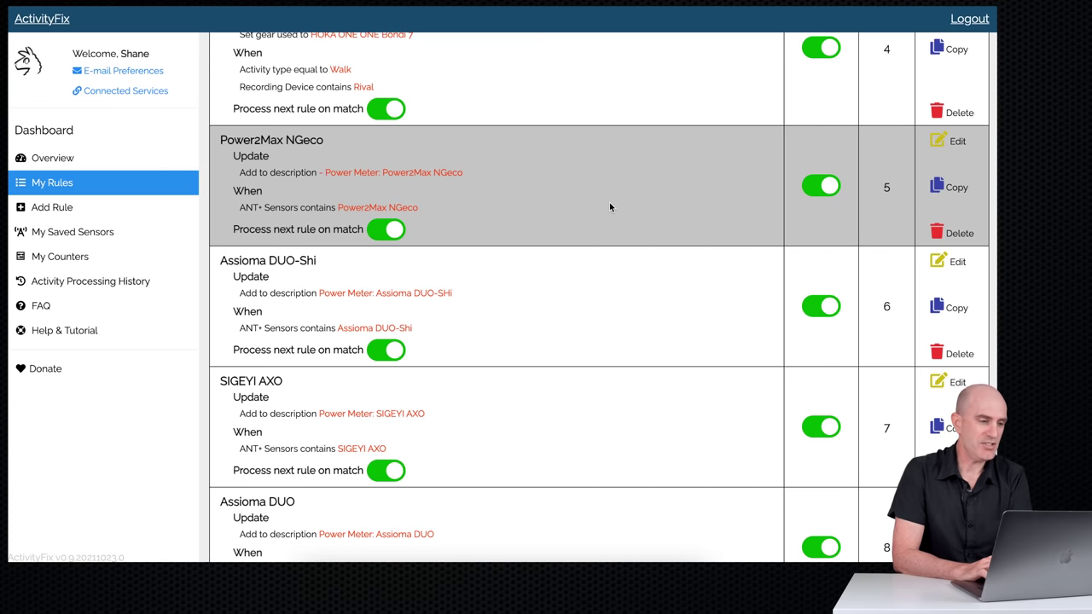
{"action": "scroll", "coordinate": [609, 206], "scroll_direction": "down", "scroll_amount": 2}
{"action": "scroll", "coordinate": [609, 207], "scroll_direction": "down", "scroll_amount": 6}
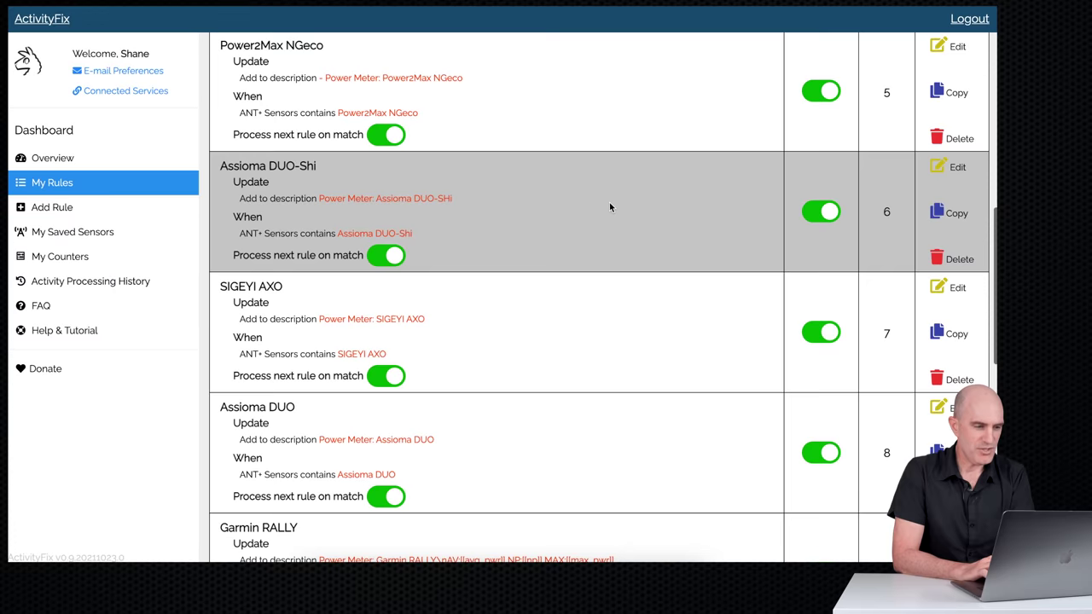
{"action": "scroll", "coordinate": [610, 205], "scroll_direction": "down", "scroll_amount": 4}
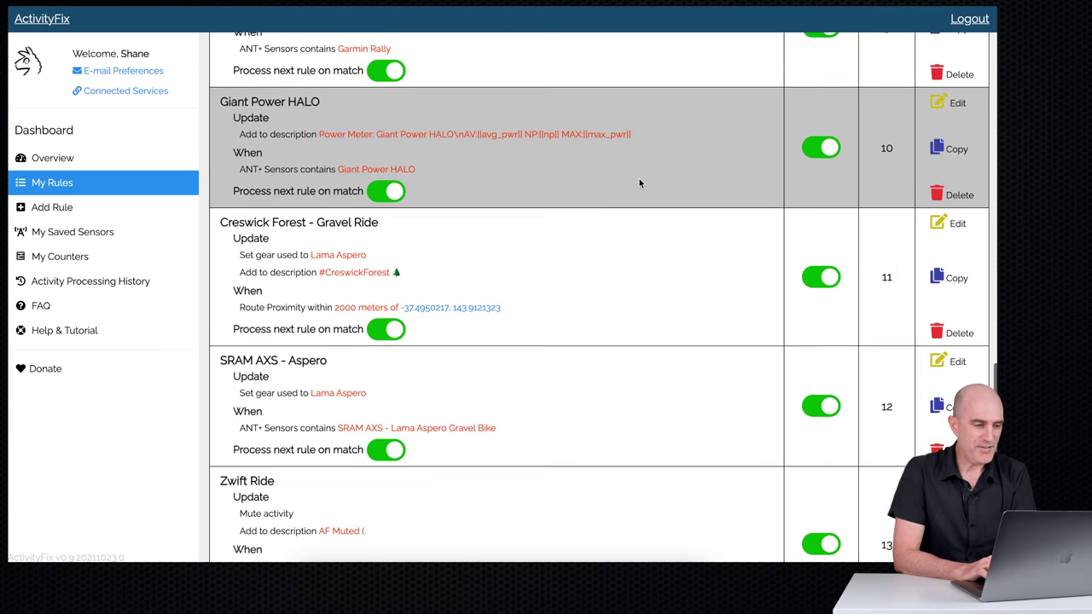
Open the Creswick Forest - Gravel Ride rule for editing
{"action": "scroll", "coordinate": [658, 215], "scroll_direction": "down", "scroll_amount": 1}
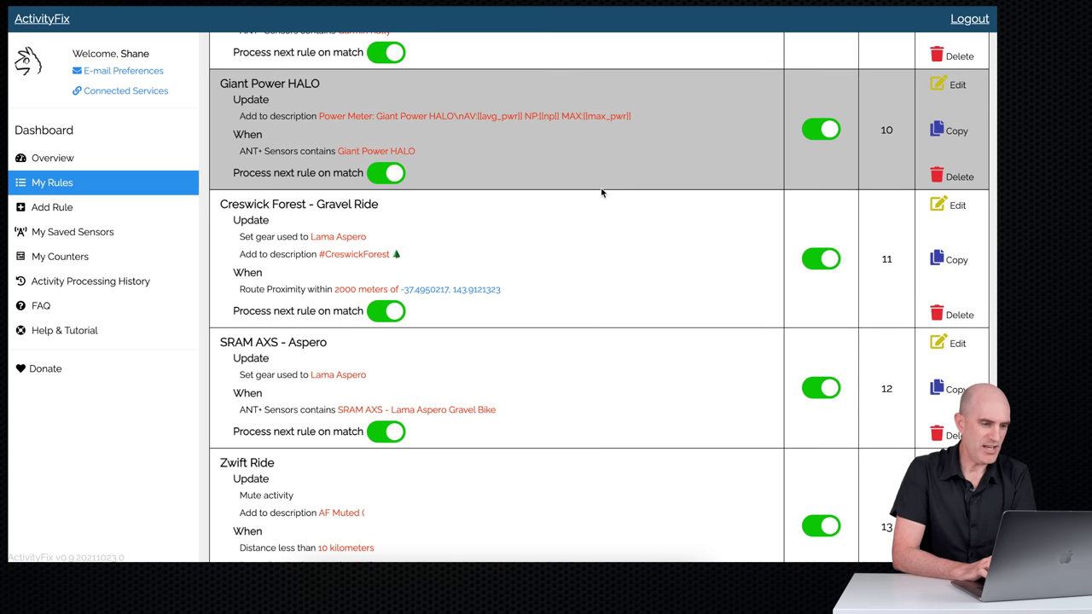
{"action": "key", "text": "alt+Left"}
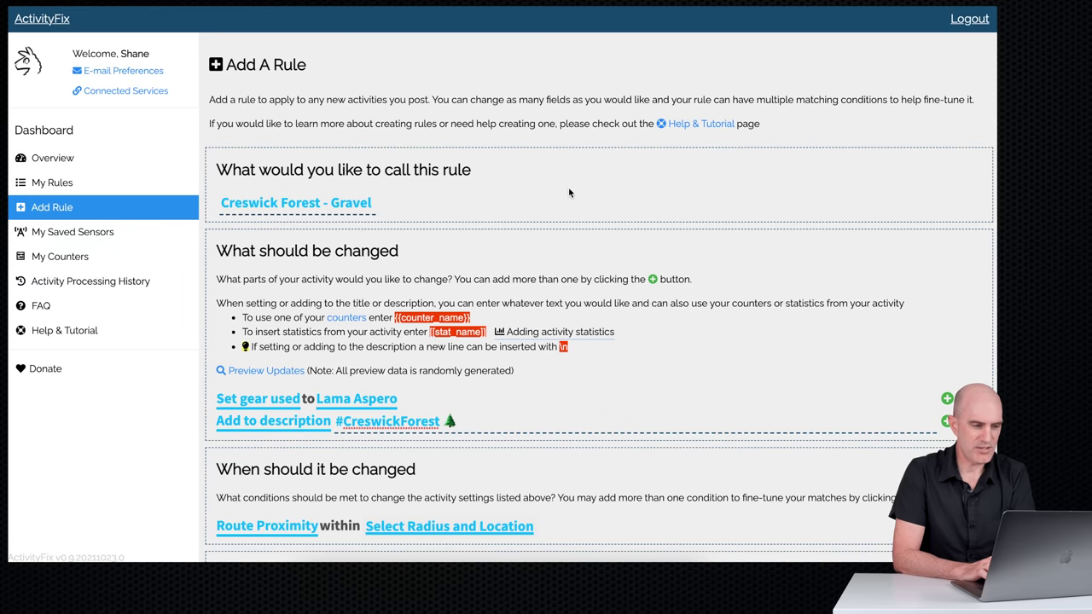
Change the Creswick Forest rule's route proximity radius from 1000 to 2000 meters
{"action": "scroll", "coordinate": [620, 214], "scroll_direction": "down", "scroll_amount": 3}
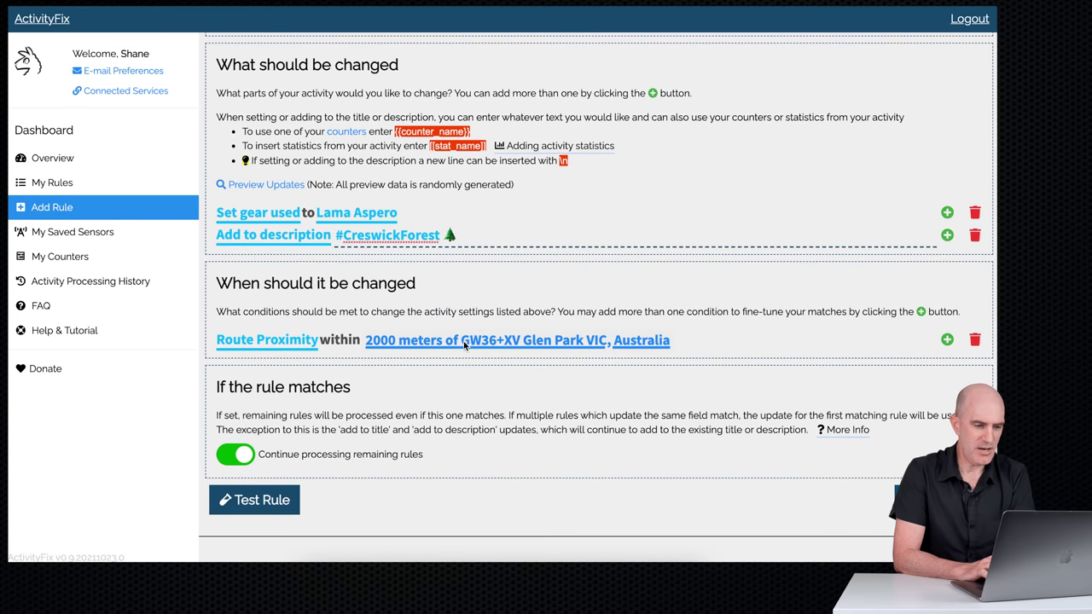
{"action": "left_click", "coordinate": [465, 341]}
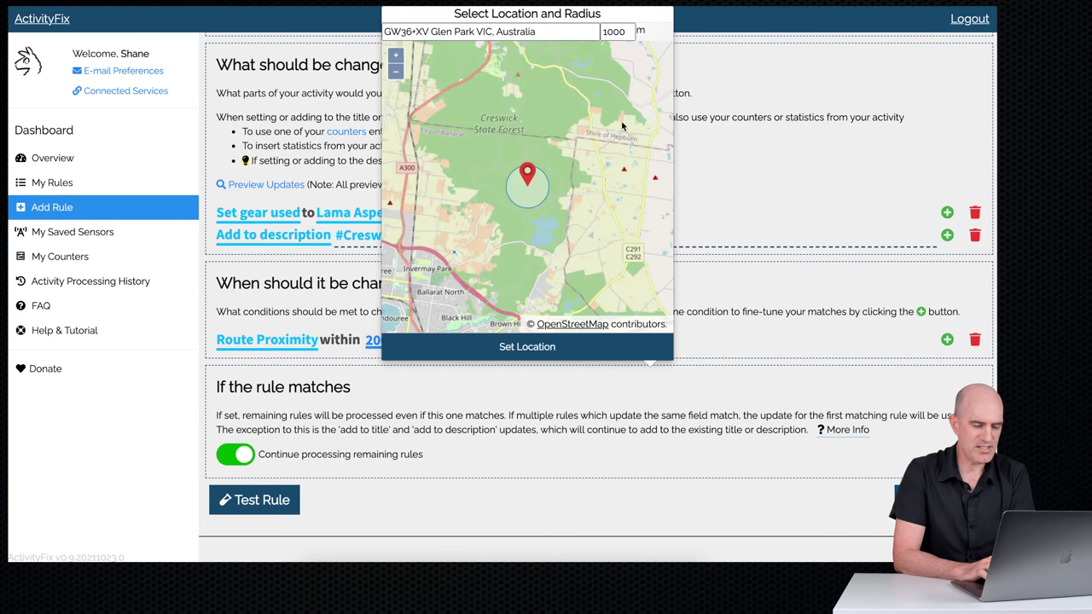
{"action": "left_click", "coordinate": [619, 32]}
{"action": "key", "text": "super+a"}
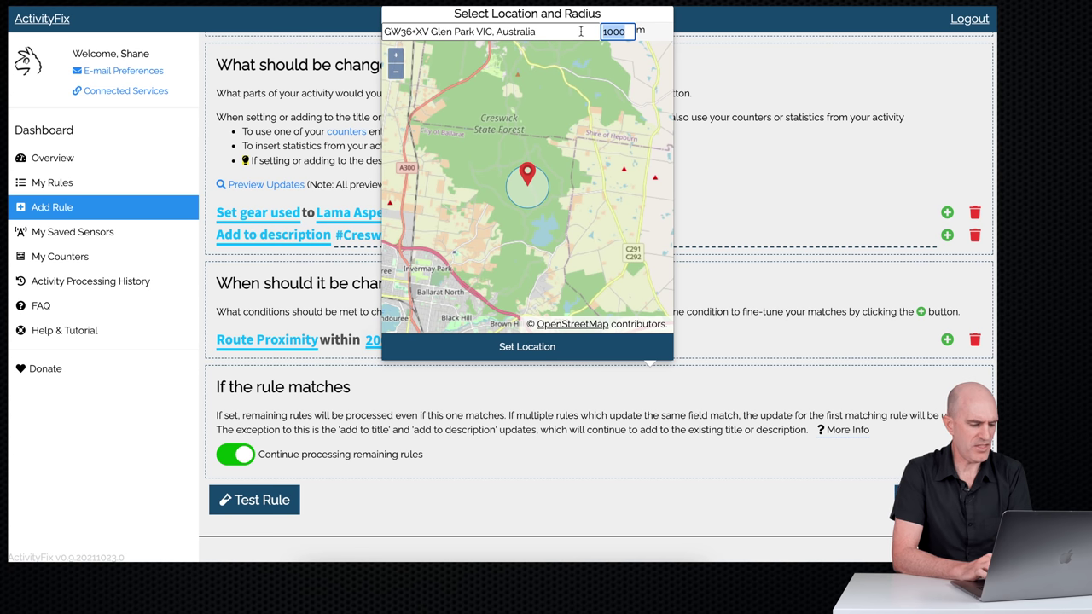
{"action": "type", "text": "2000"}
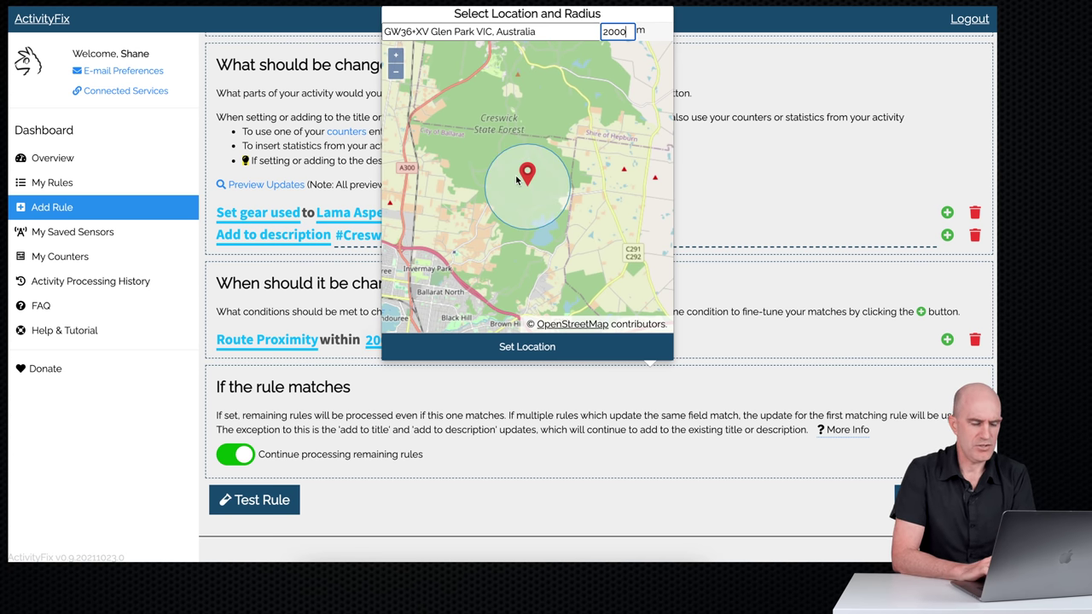
{"action": "scroll", "coordinate": [517, 180], "scroll_direction": "up", "scroll_amount": 3}
{"action": "scroll", "coordinate": [517, 180], "scroll_direction": "up", "scroll_amount": 2}
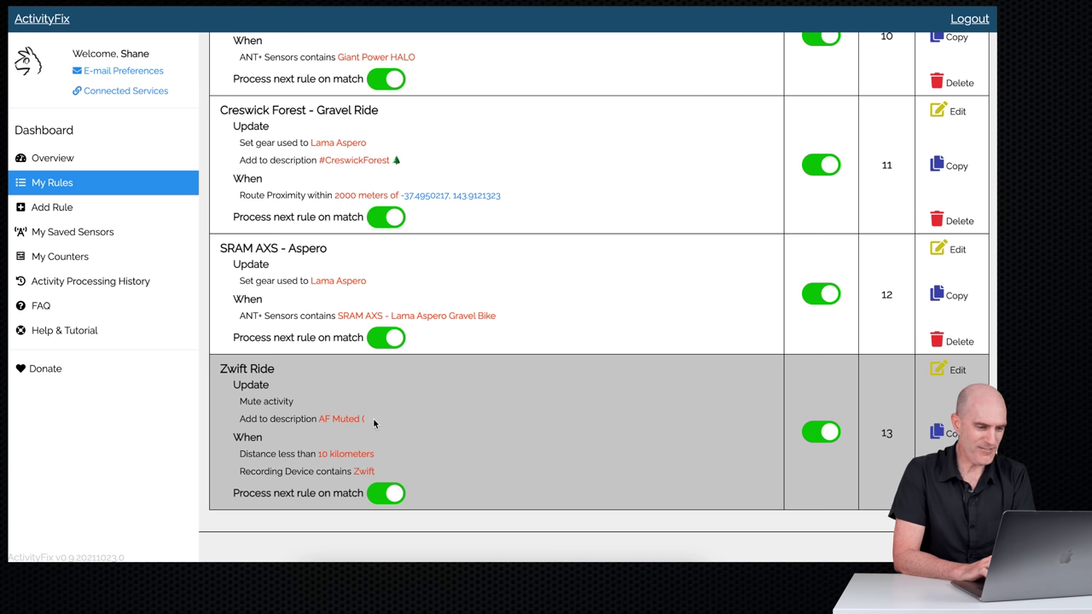
{"action": "left_click", "coordinate": [958, 373]}
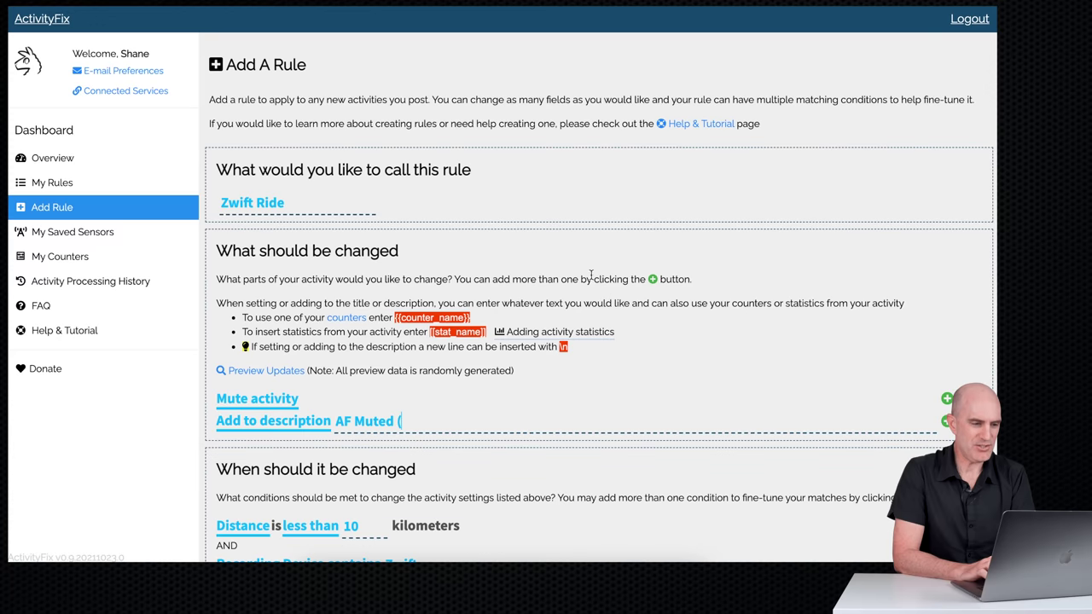
Fill the note 'AF Muted (< 10km Zwift Ride)' from autofill and submit the Zwift Ride rule
{"action": "scroll", "coordinate": [590, 273], "scroll_direction": "down", "scroll_amount": 1}
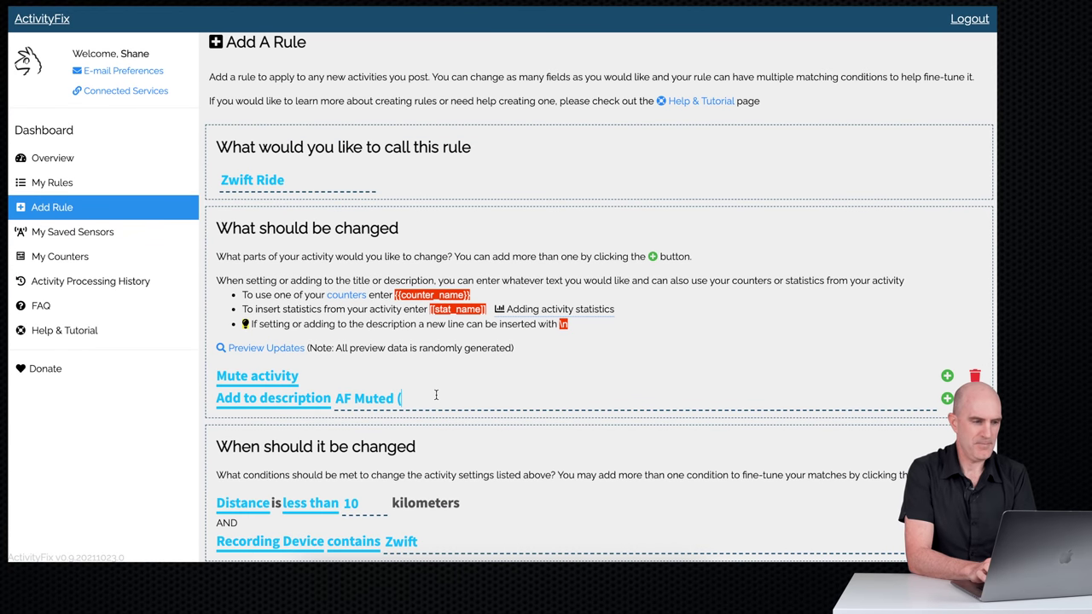
{"action": "type", "text": "<"}
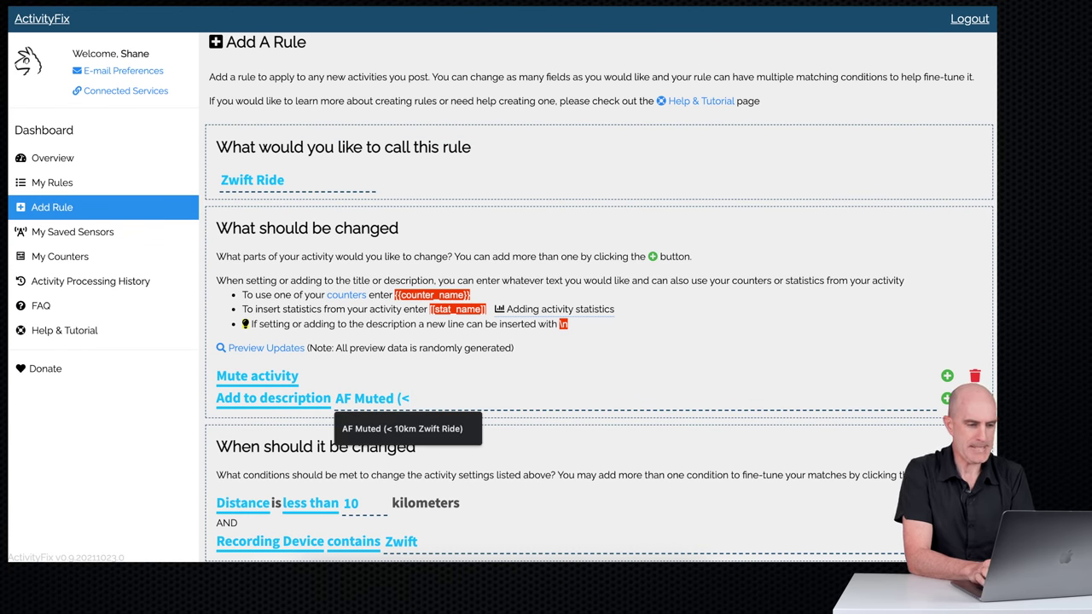
{"action": "key", "text": "Down"}
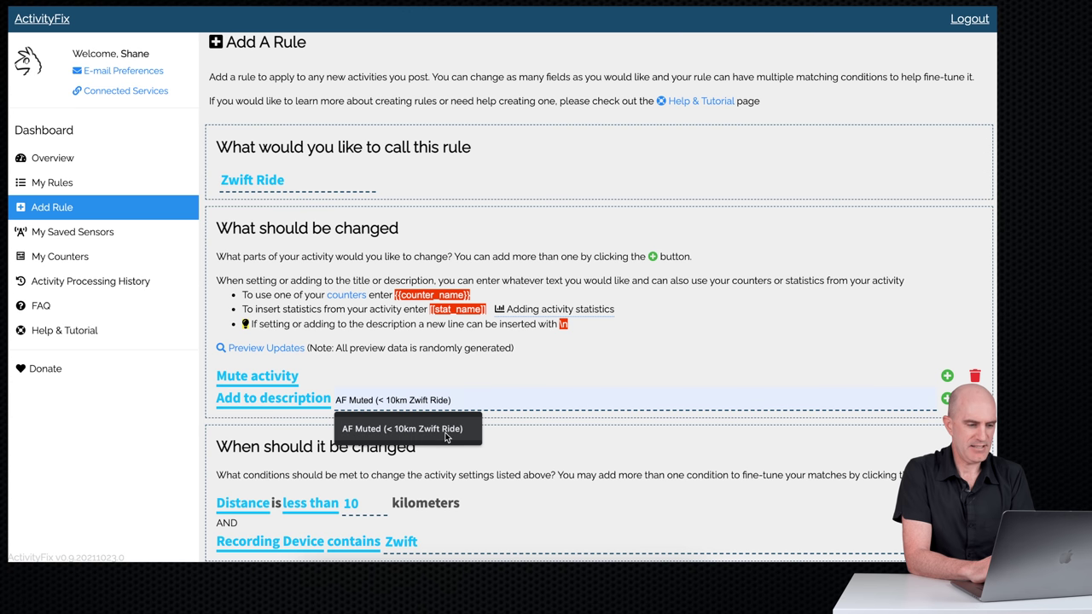
{"action": "key", "text": "Return"}
{"action": "scroll", "coordinate": [630, 370], "scroll_direction": "down", "scroll_amount": 1}
{"action": "scroll", "coordinate": [629, 364], "scroll_direction": "down", "scroll_amount": 3}
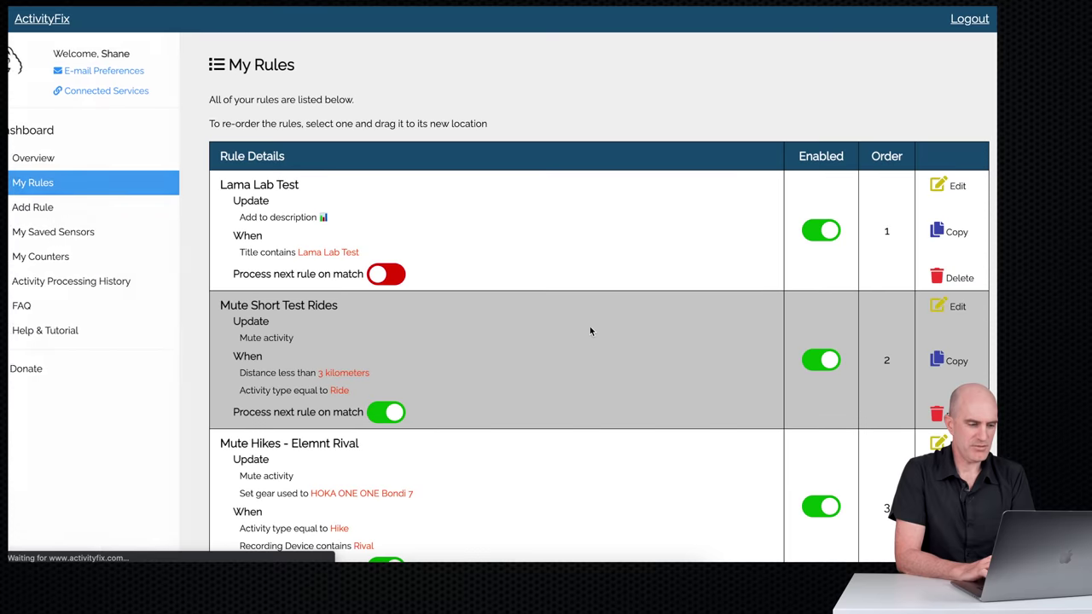
Change the Zwift Ride note to 'AF Muted (Less than 10km)' and save the rule
{"action": "scroll", "coordinate": [603, 337], "scroll_direction": "down", "scroll_amount": 15}
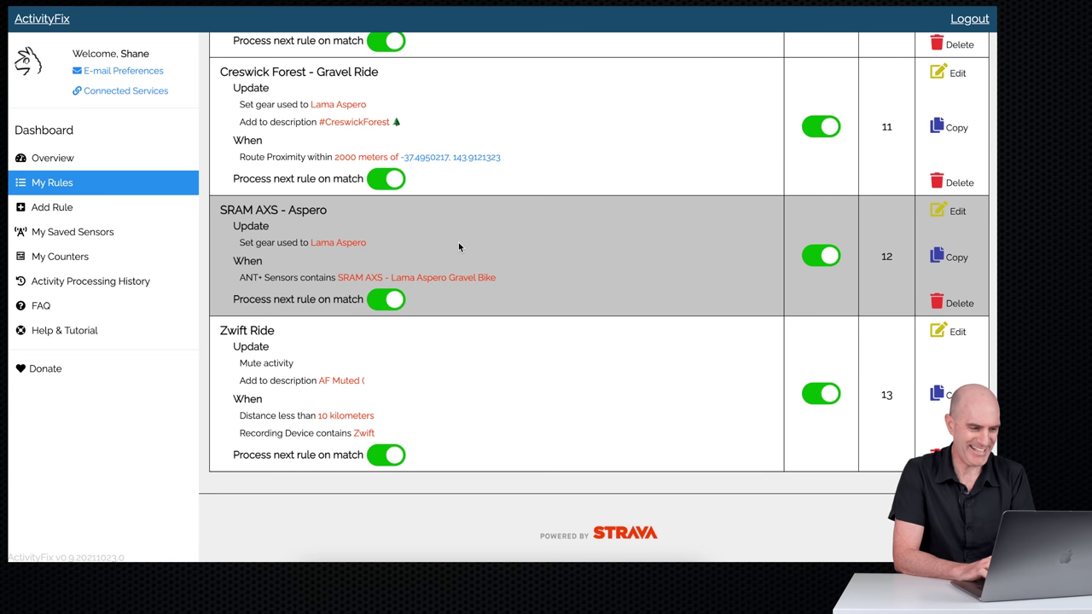
{"action": "key", "text": "super+Left"}
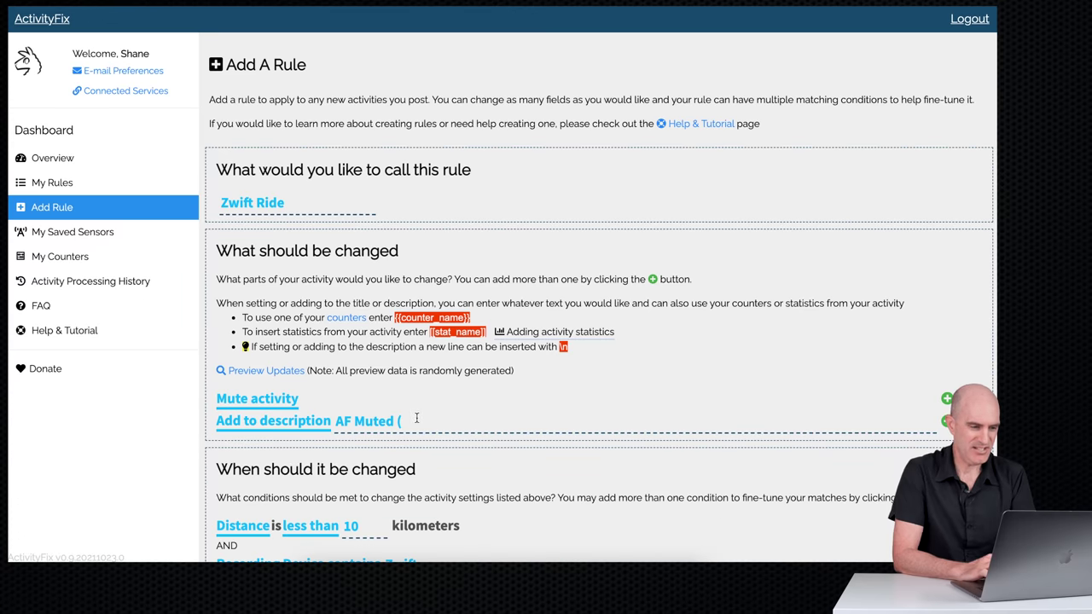
{"action": "type", "text": "Less thjan"}
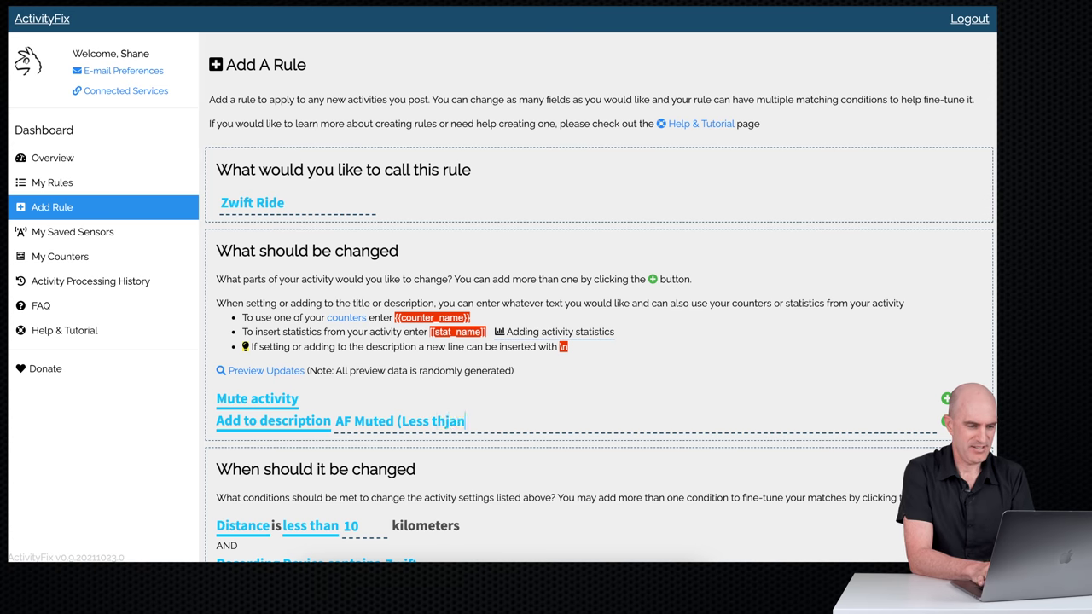
{"action": "key", "text": "BackSpace"}
{"action": "key", "text": "BackSpace"}
{"action": "key", "text": "BackSpace"}
{"action": "type", "text": "an 10km)"}
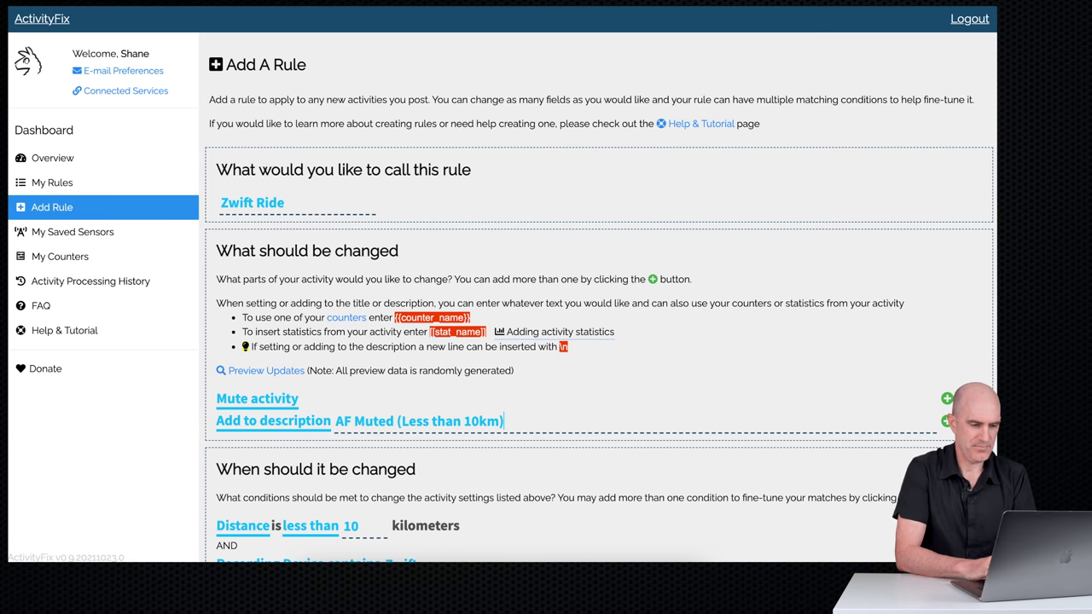
{"action": "scroll", "coordinate": [852, 409], "scroll_direction": "down", "scroll_amount": 4}
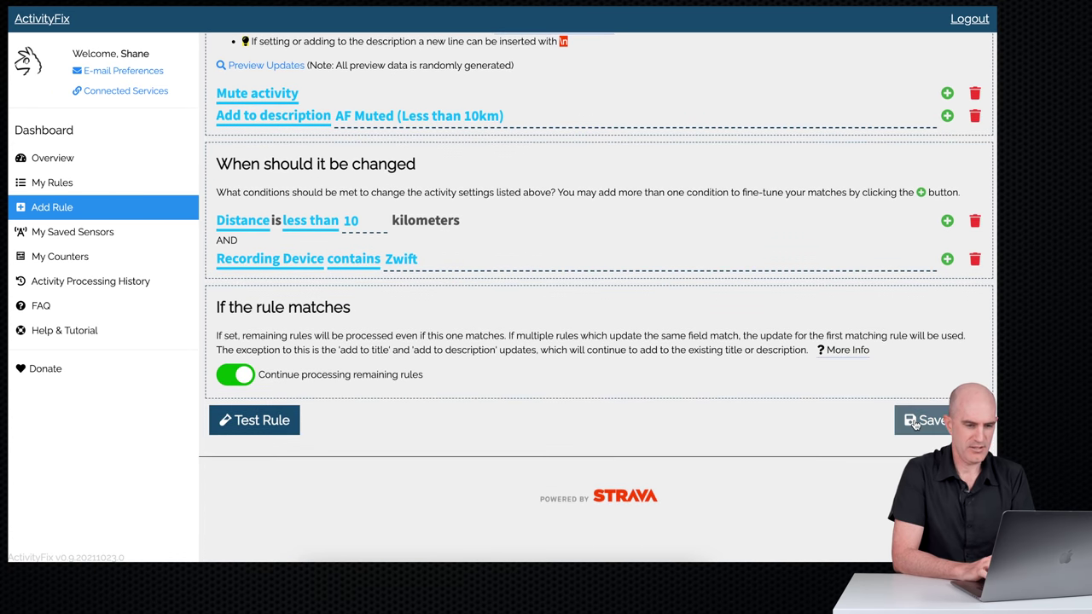
{"action": "left_click", "coordinate": [917, 424]}
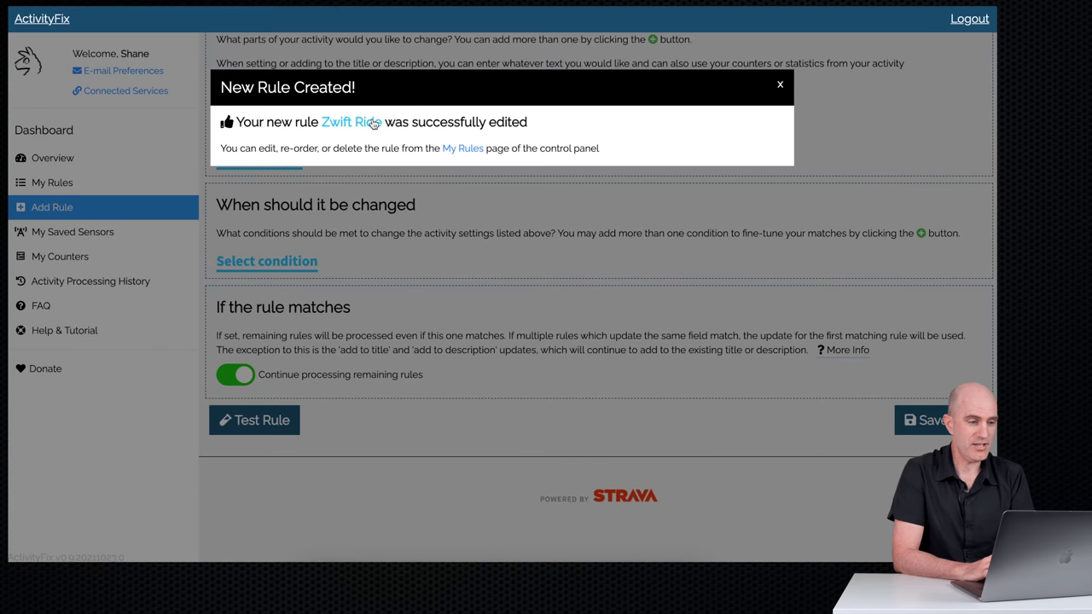
{"action": "left_click", "coordinate": [461, 148]}
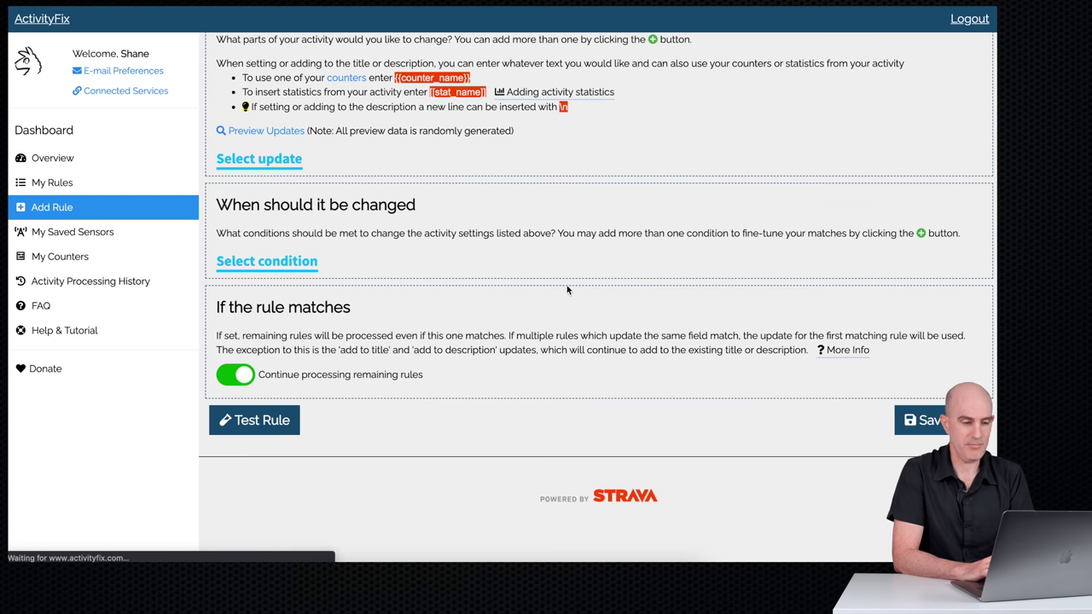
Drag the Zwift Ride rule above Giant Power HALO and Creswick Forest, making it rule 10
{"action": "scroll", "coordinate": [642, 309], "scroll_direction": "down", "scroll_amount": 15}
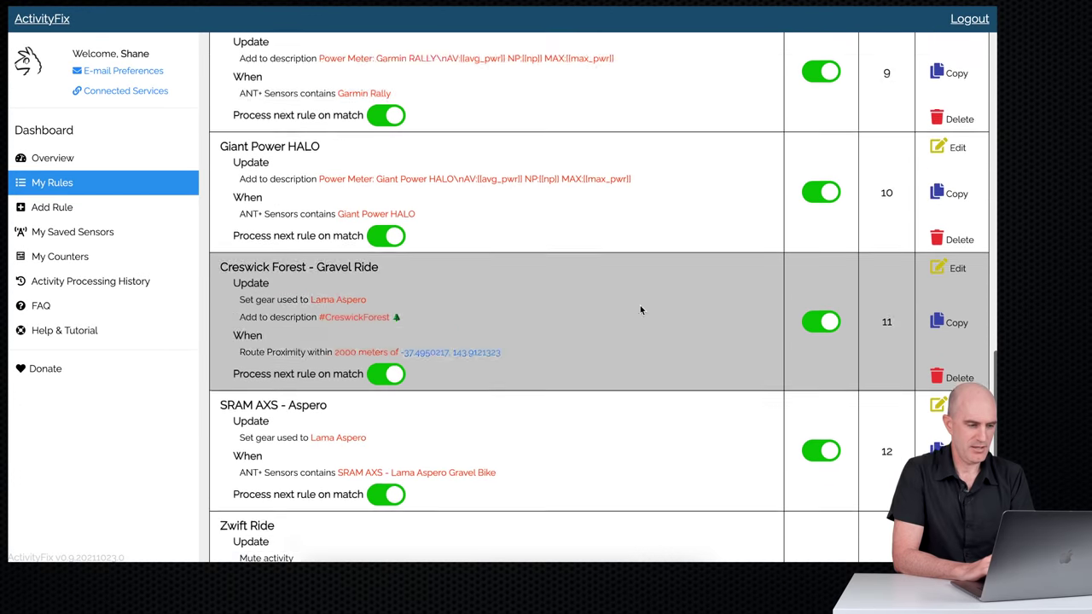
{"action": "scroll", "coordinate": [639, 310], "scroll_direction": "down", "scroll_amount": 3}
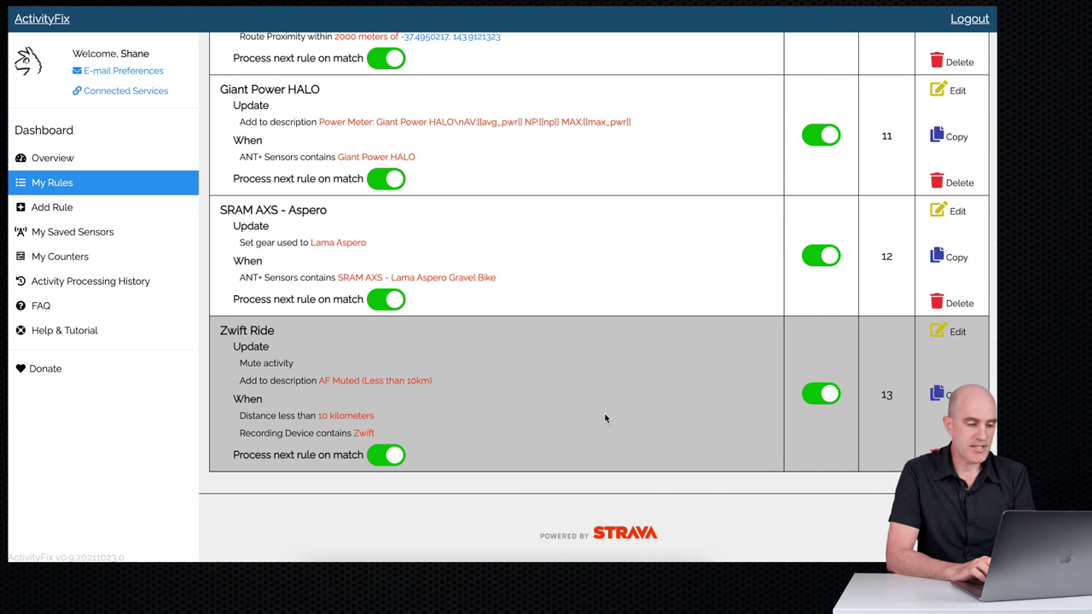
{"action": "left_click_drag", "start_coordinate": [604, 412], "coordinate": [621, 173]}
{"action": "scroll", "coordinate": [615, 215], "scroll_direction": "up", "scroll_amount": 3}
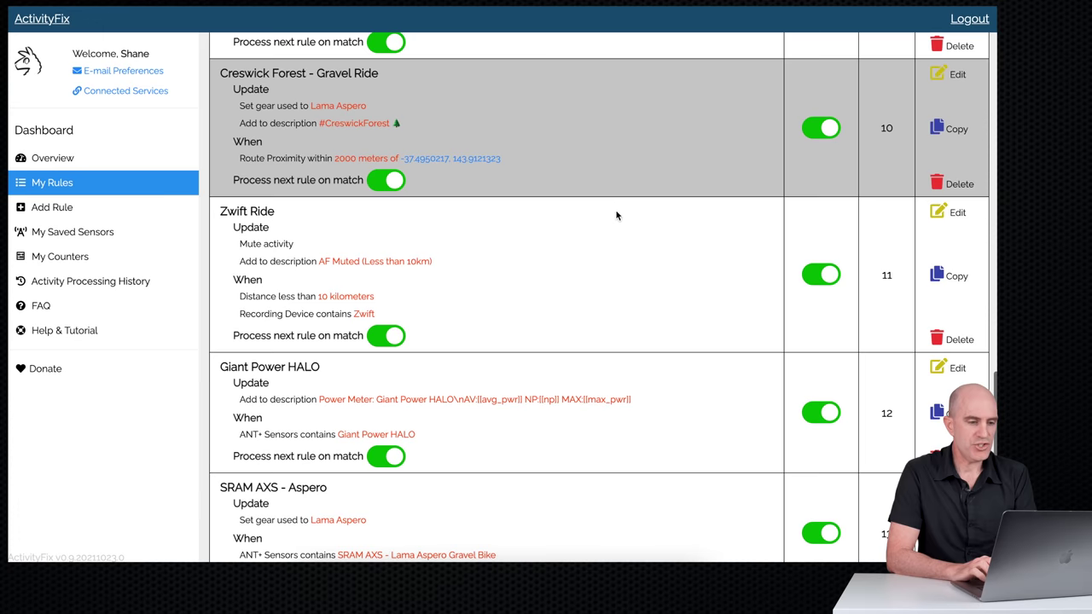
{"action": "left_click_drag", "start_coordinate": [615, 216], "coordinate": [611, 132]}
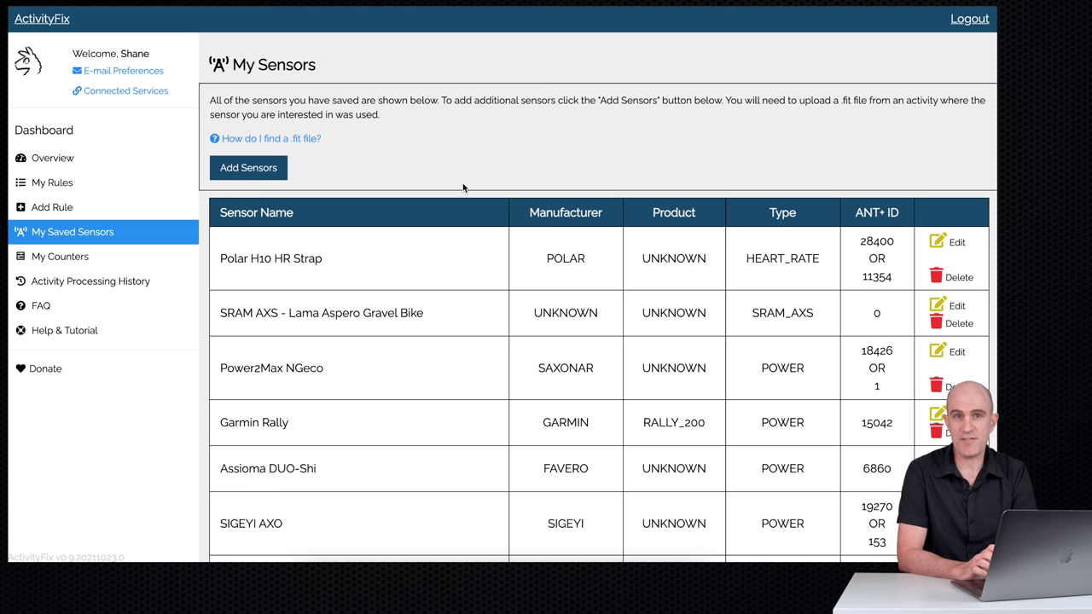
Go to My Counters in the sidebar to see the empty counters list and Add a Counter form
{"action": "left_click", "coordinate": [48, 262]}
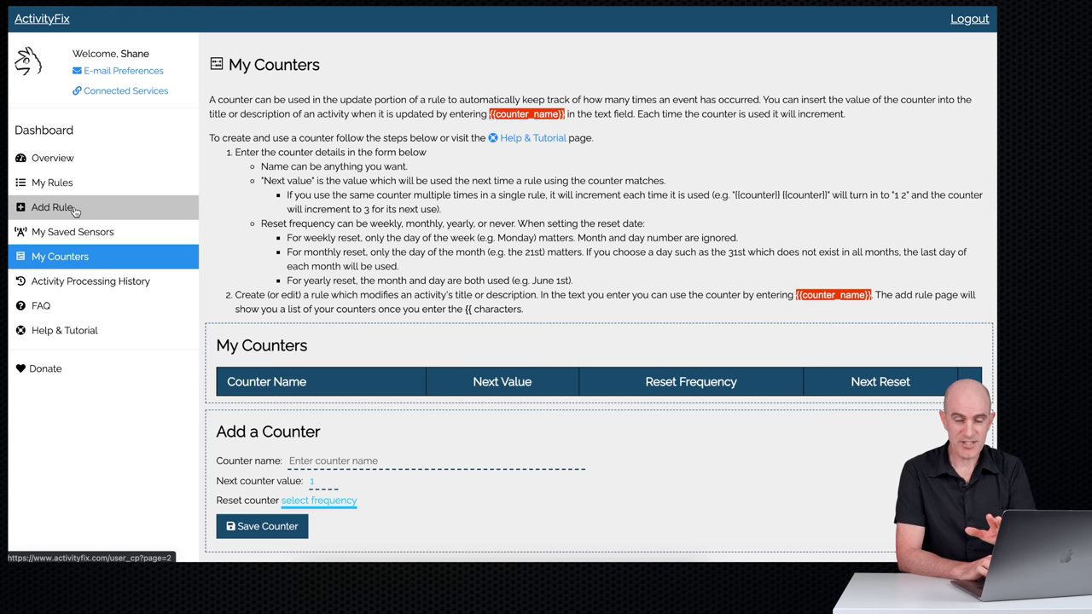
{"action": "left_click", "coordinate": [91, 280]}
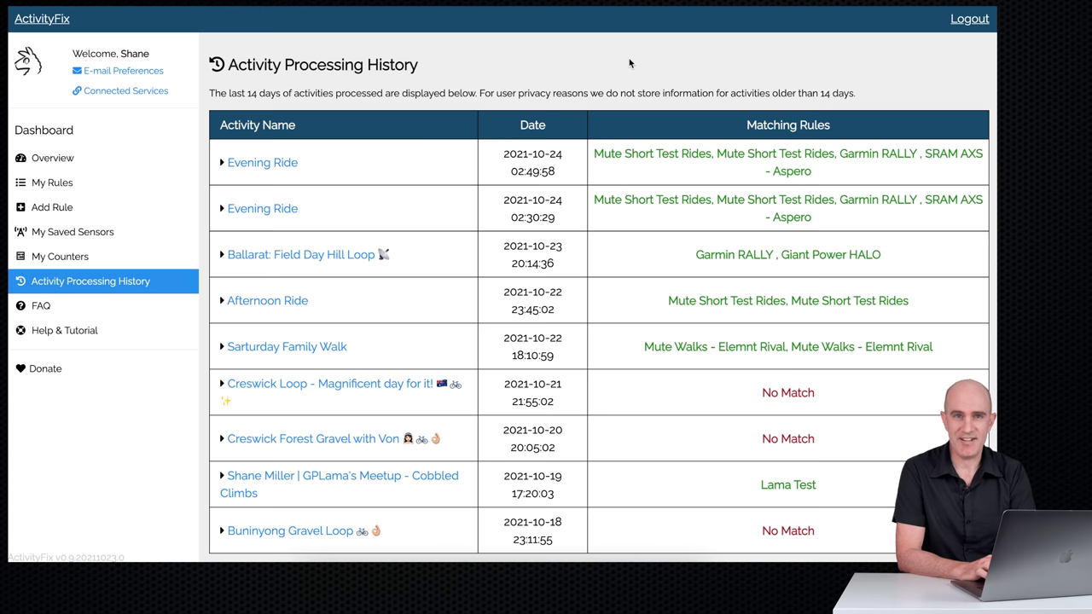
Expand the 02:30:29 Evening Ride and review its matches: Garmin RALLY matches; Giant Power HALO and Creswick Forest don't
{"action": "left_click", "coordinate": [419, 212]}
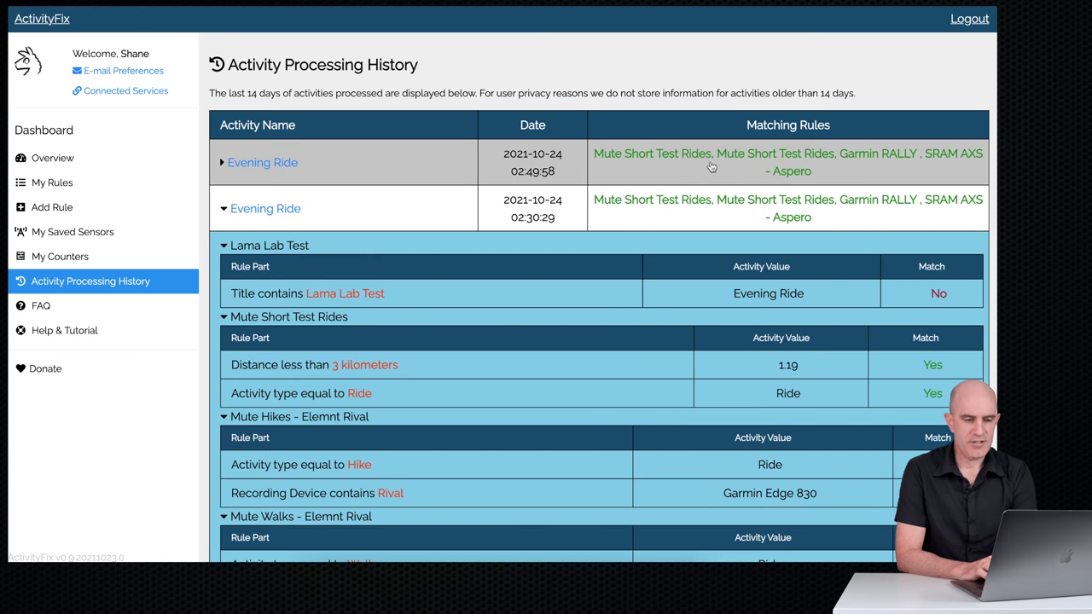
{"action": "scroll", "coordinate": [717, 192], "scroll_direction": "down", "scroll_amount": 1}
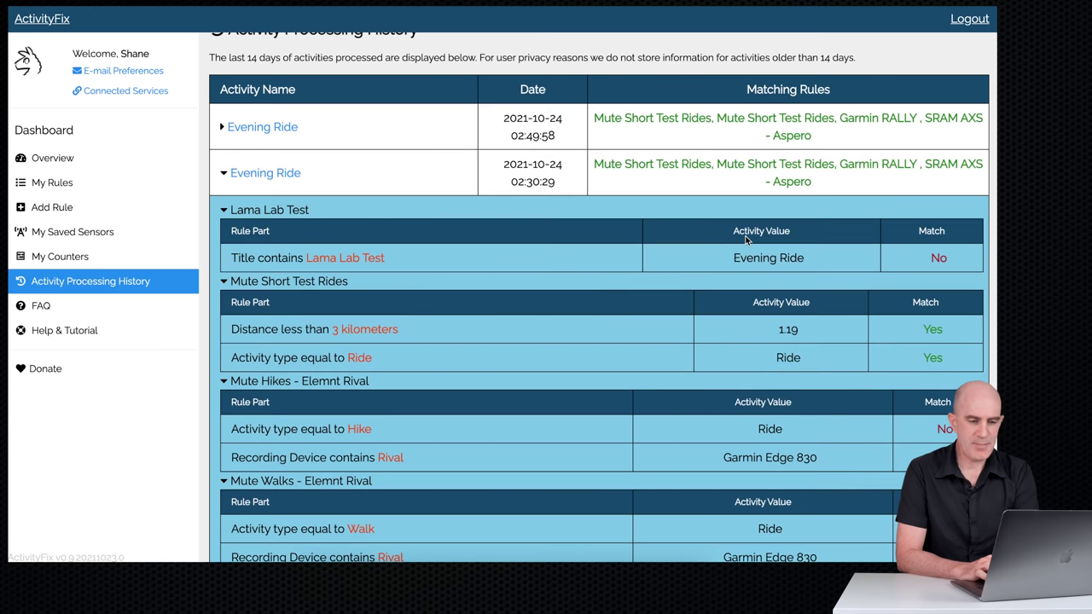
{"action": "scroll", "coordinate": [776, 248], "scroll_direction": "down", "scroll_amount": 1}
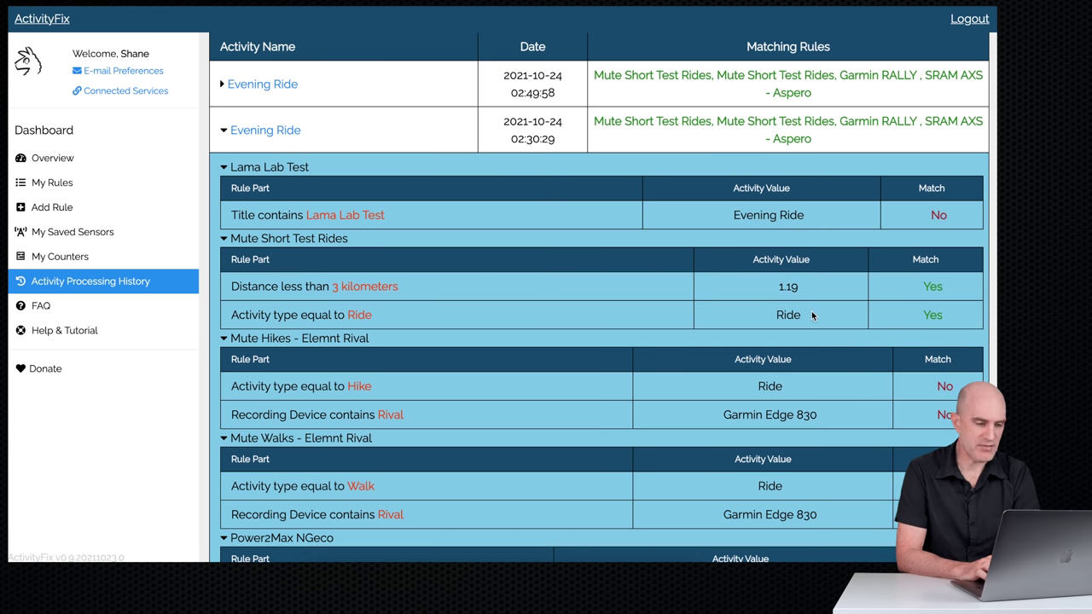
{"action": "scroll", "coordinate": [812, 315], "scroll_direction": "down", "scroll_amount": 4}
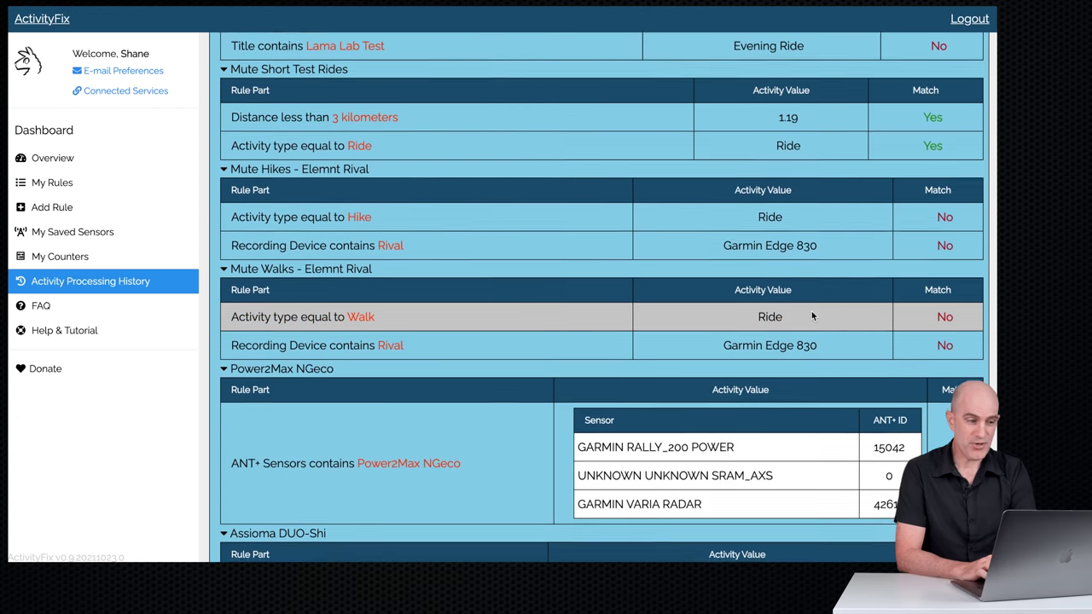
{"action": "scroll", "coordinate": [704, 290], "scroll_direction": "down", "scroll_amount": 8}
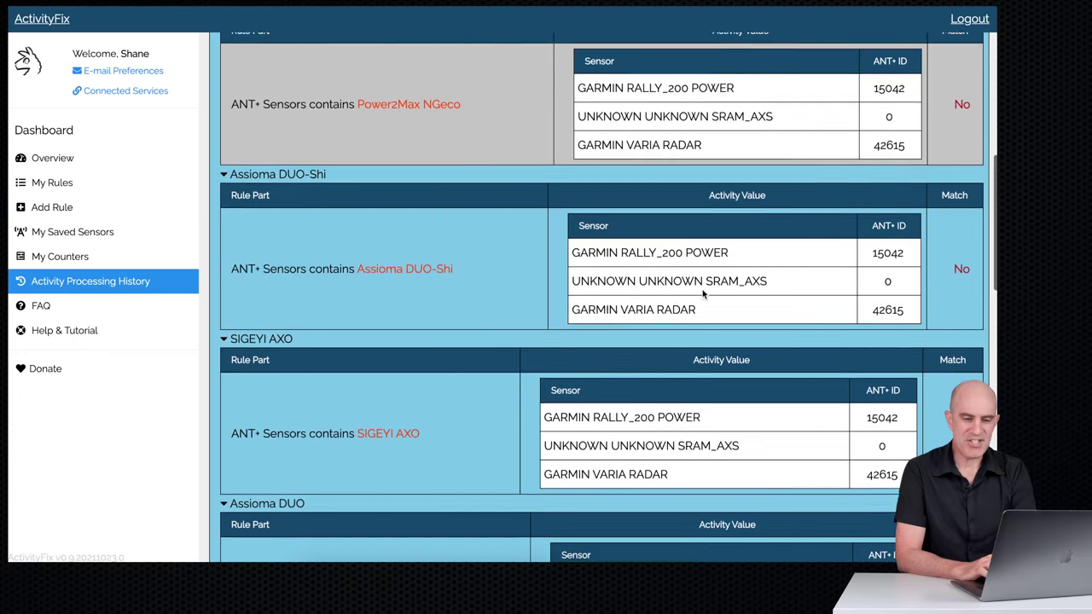
{"action": "scroll", "coordinate": [703, 294], "scroll_direction": "down", "scroll_amount": 8}
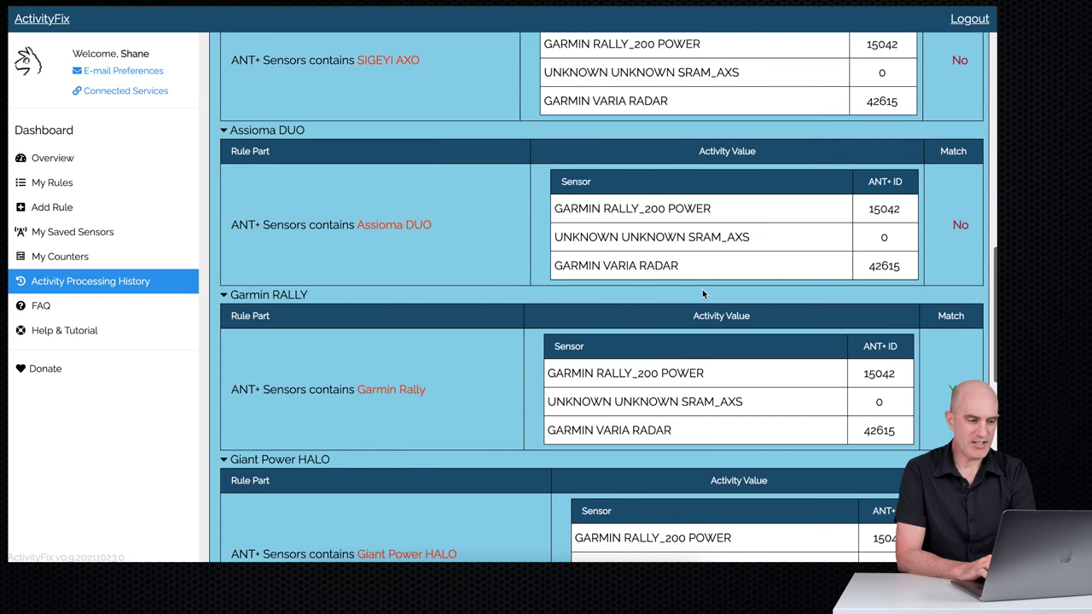
{"action": "scroll", "coordinate": [703, 295], "scroll_direction": "down", "scroll_amount": 3}
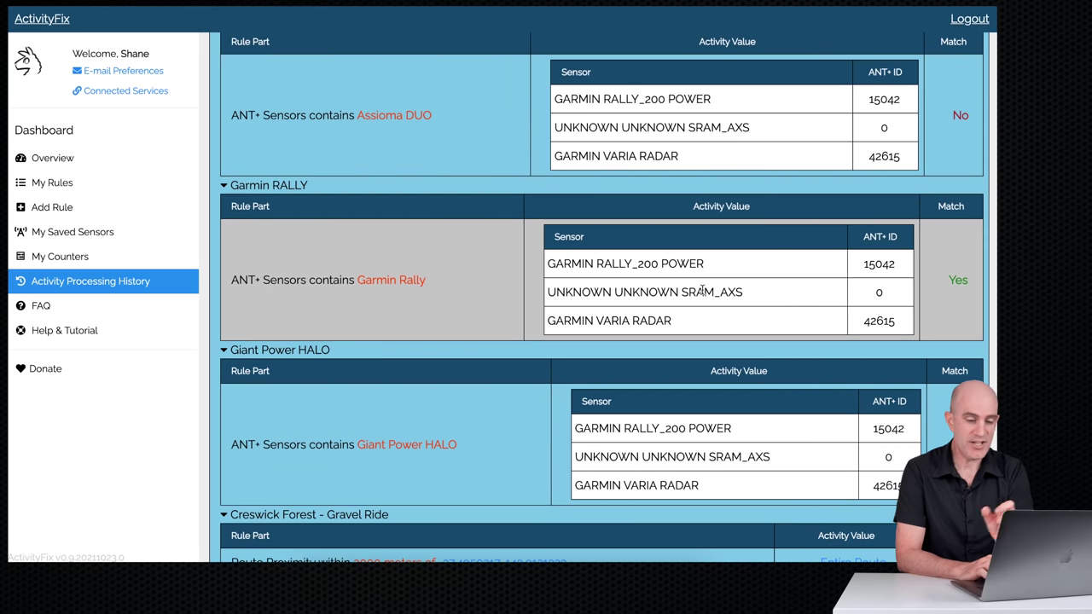
{"action": "scroll", "coordinate": [702, 292], "scroll_direction": "down", "scroll_amount": 1}
{"action": "scroll", "coordinate": [702, 291], "scroll_direction": "down", "scroll_amount": 4}
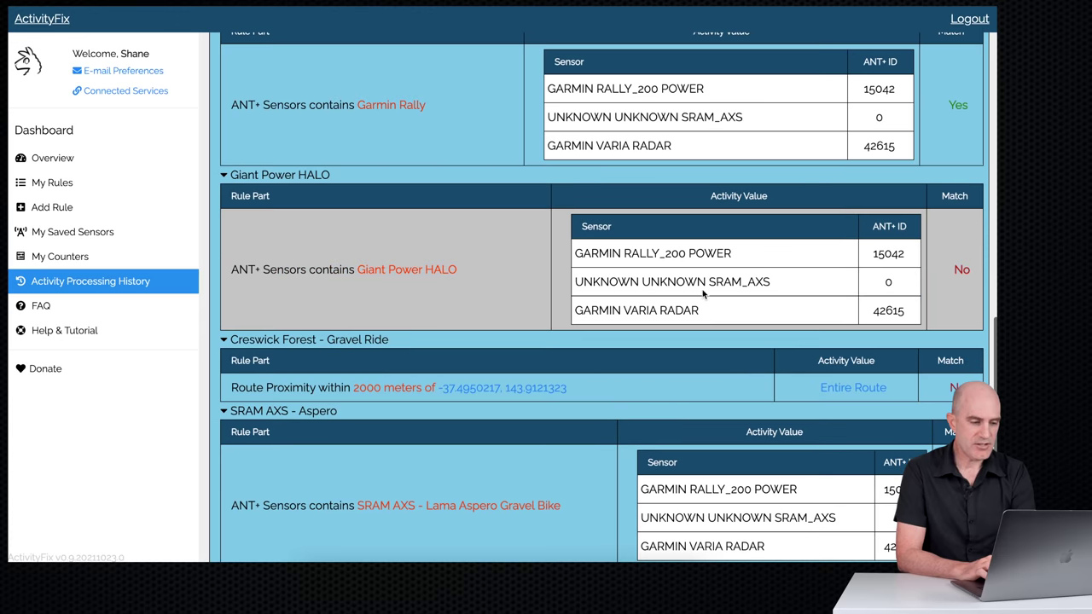
{"action": "scroll", "coordinate": [703, 292], "scroll_direction": "down", "scroll_amount": 1}
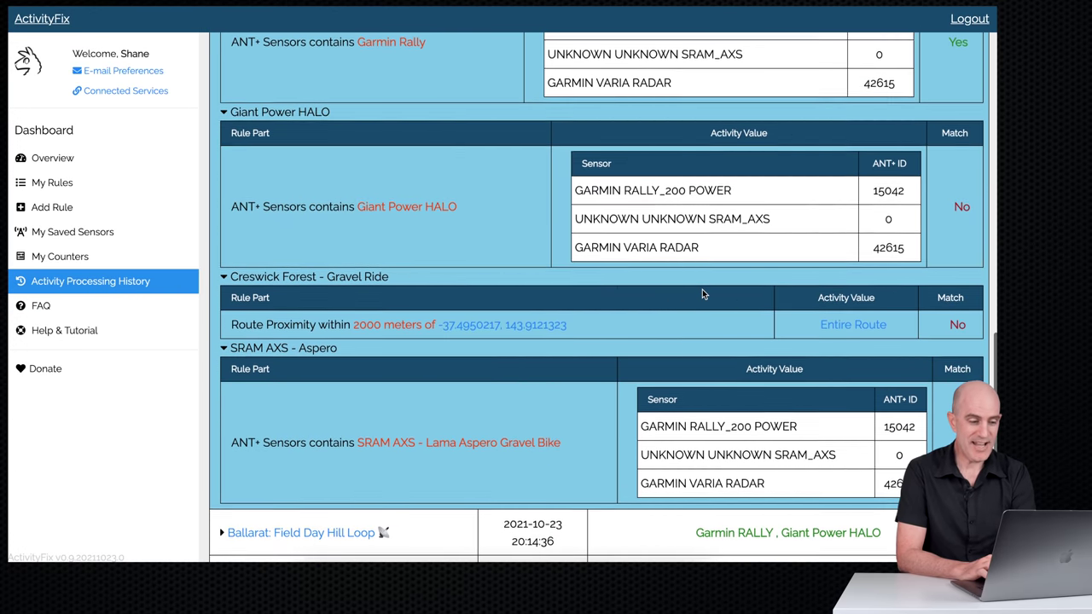